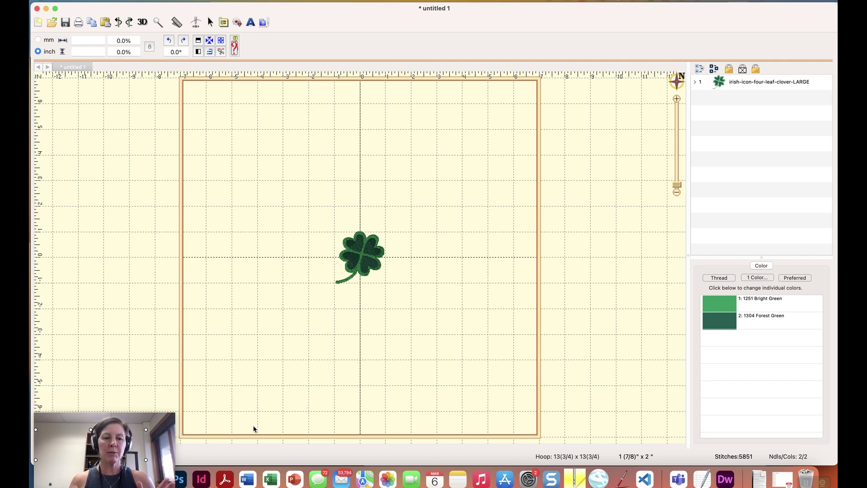
Step: Enlarge the clover to 116% and add a new ABC lettering object
click(373, 250)
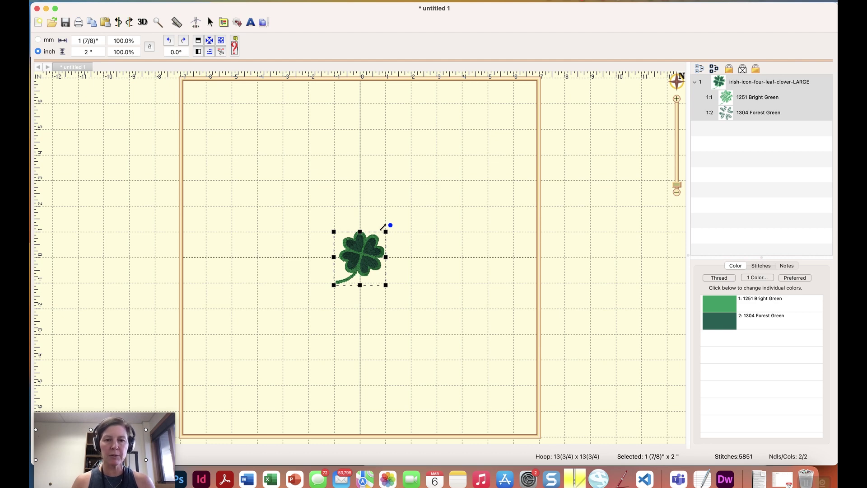
mouse_move(382, 227)
mouse_down()
mouse_move(379, 236)
mouse_move(390, 229)
mouse_up()
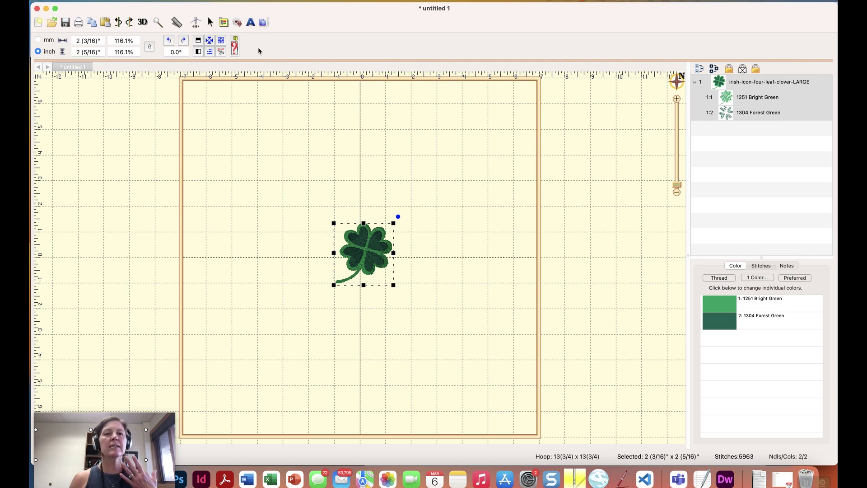
click(251, 23)
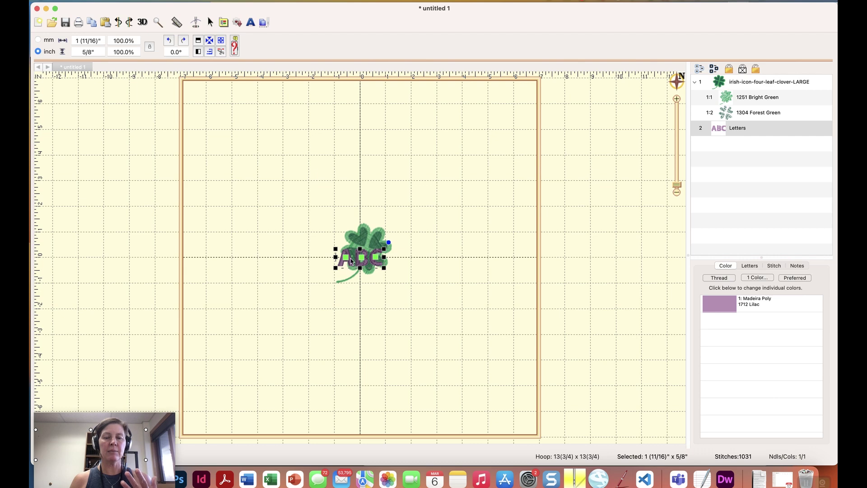
Step: Move the lettering below the clover, retype it as a first name, and enlarge it to 3 3/16" x 1"
drag(350, 264, 340, 304)
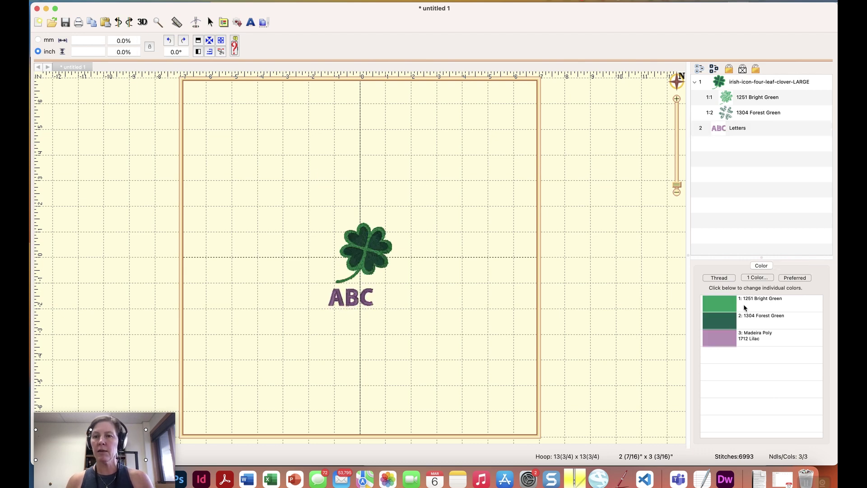
click(713, 128)
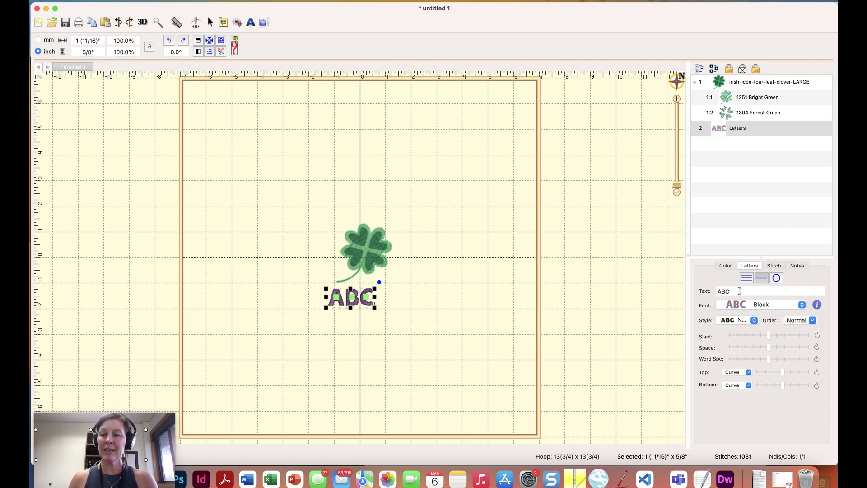
click(740, 291)
text(JU)
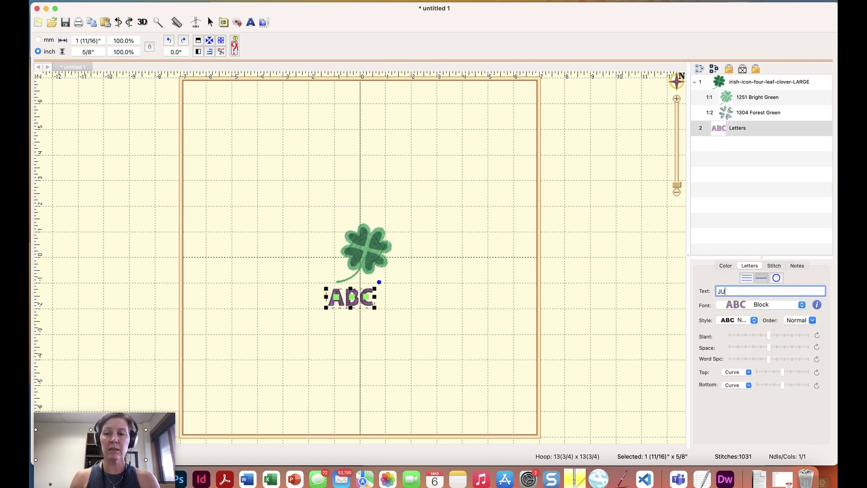
text(LIE)
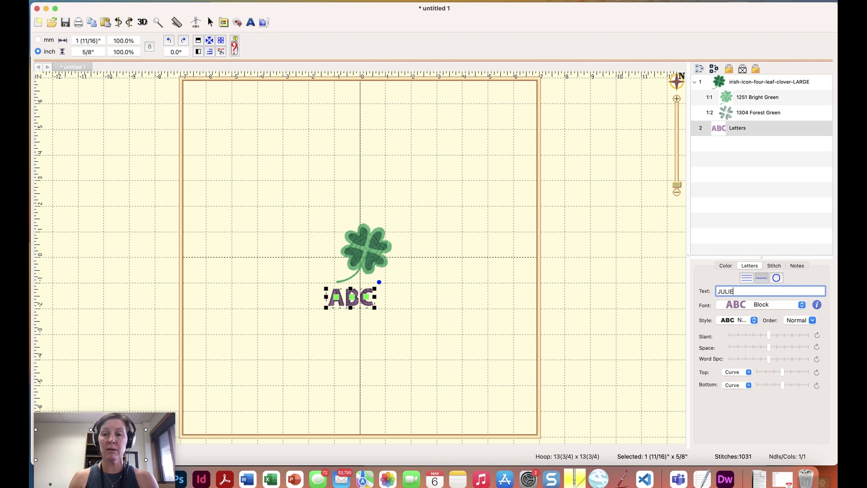
key(Return)
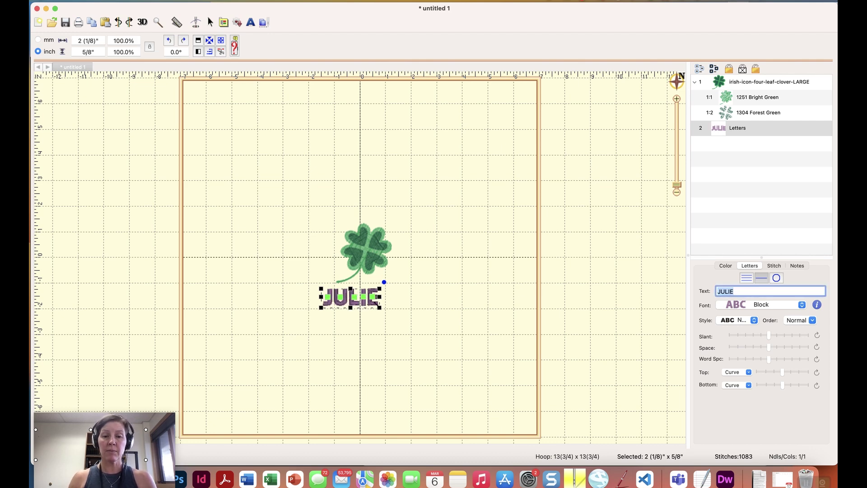
drag(379, 306, 402, 319)
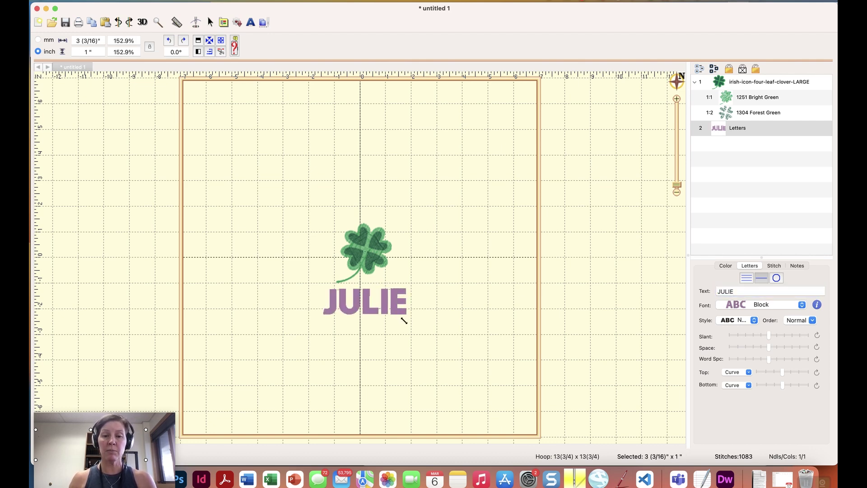
click(365, 313)
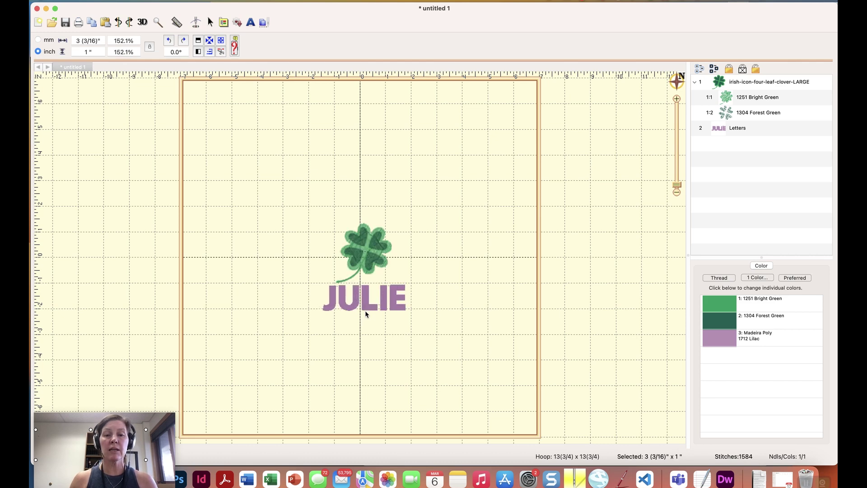
Step: Recolour the letter U to 1251 Bright Green
click(369, 307)
click(517, 223)
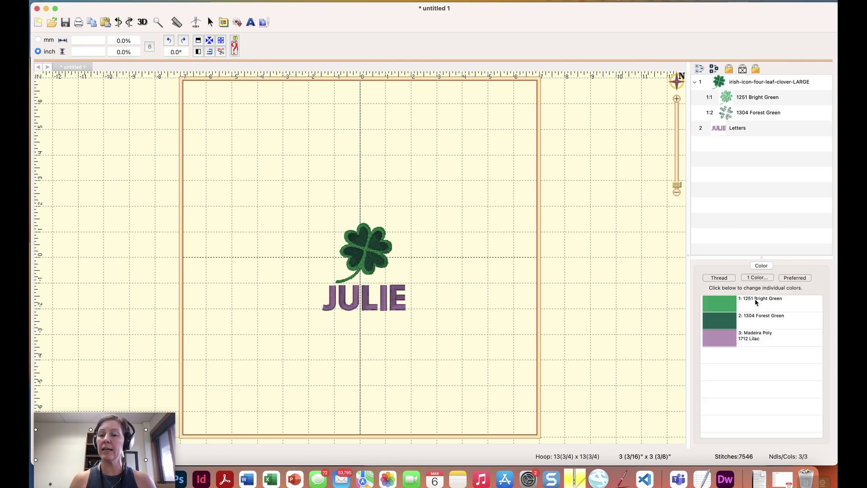
click(351, 310)
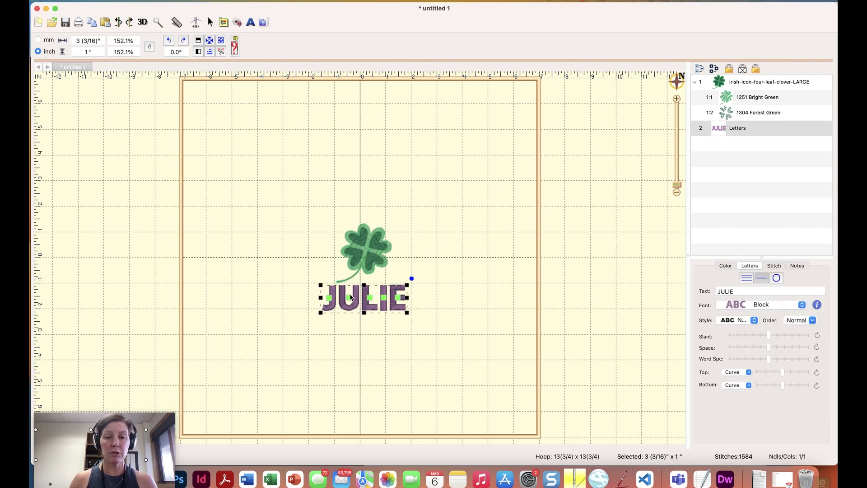
click(349, 299)
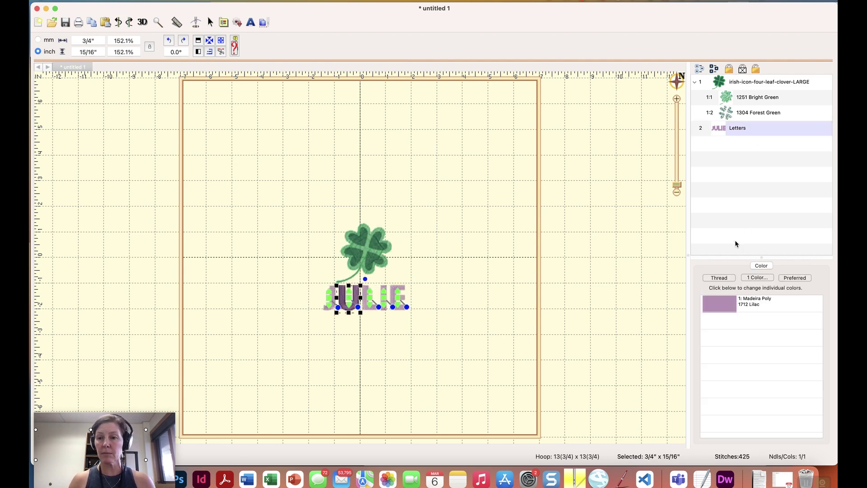
double_click(717, 303)
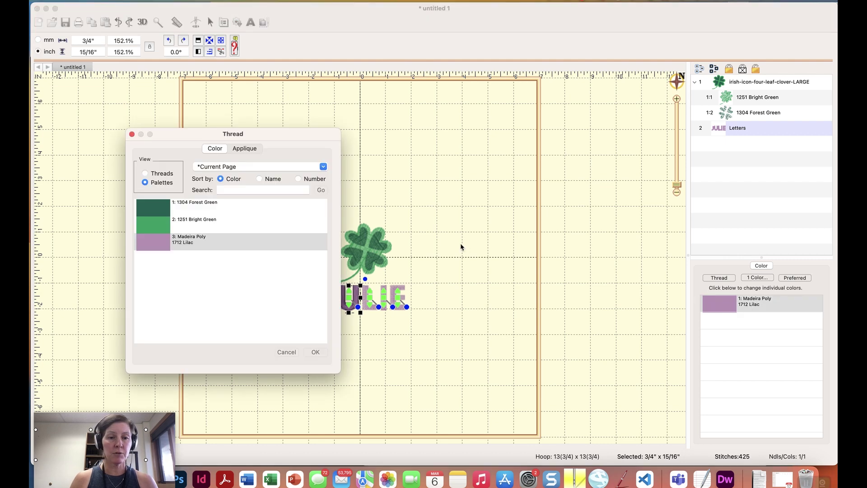
click(187, 222)
click(316, 352)
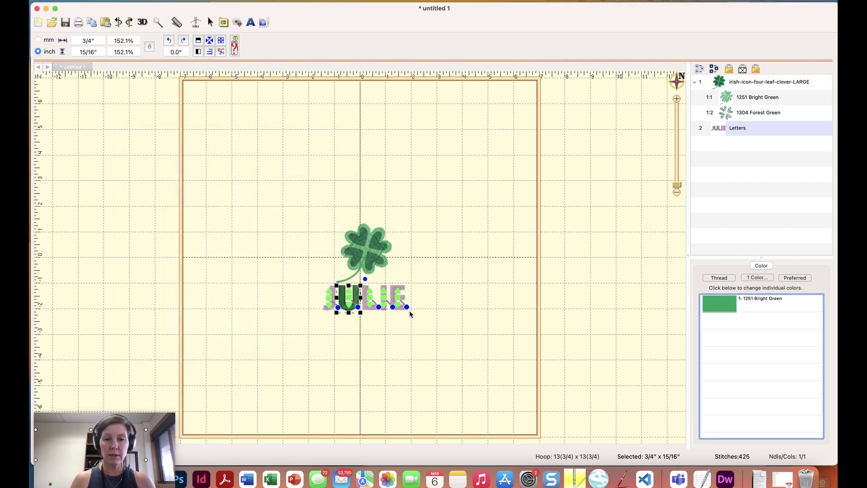
Step: Recolour the letter I to 1251 Bright Green as well
click(387, 312)
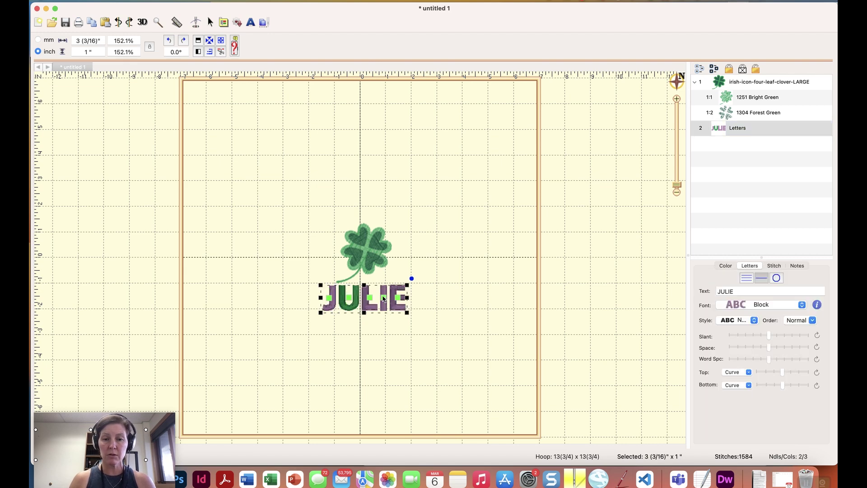
click(383, 299)
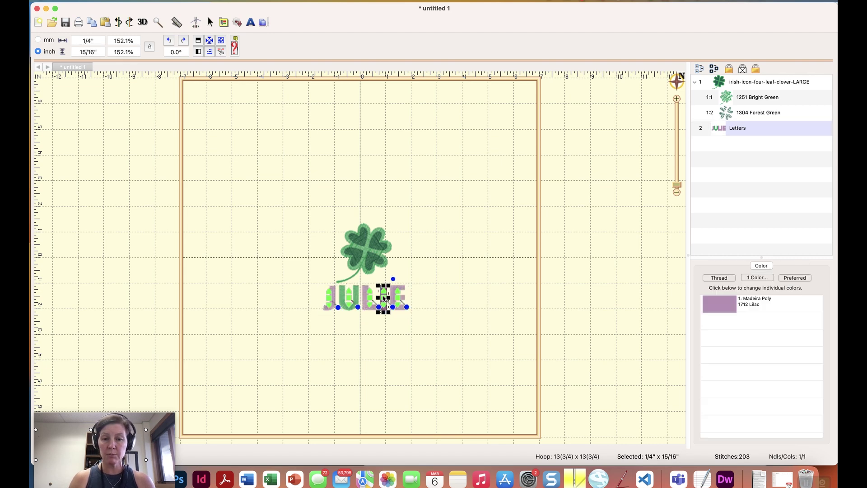
click(719, 307)
click(175, 243)
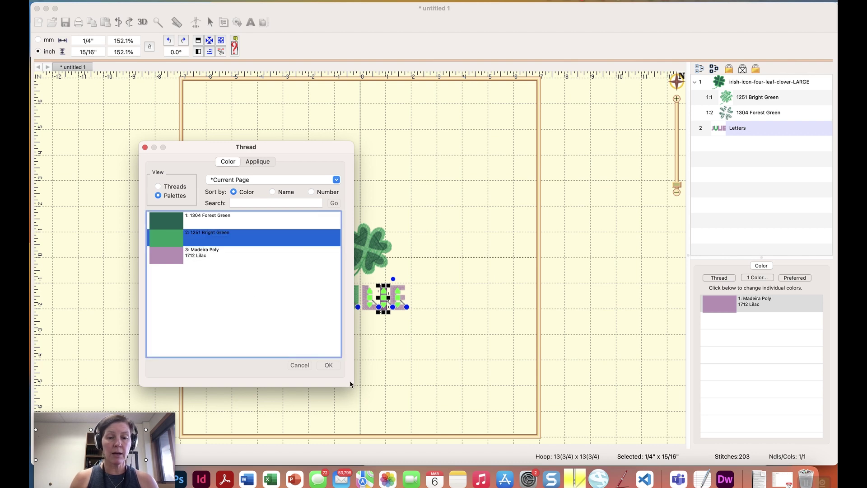
click(324, 363)
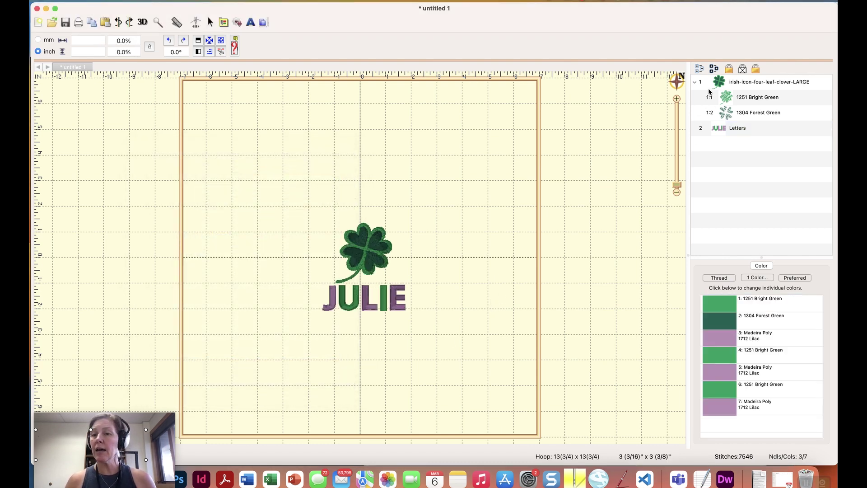
click(722, 128)
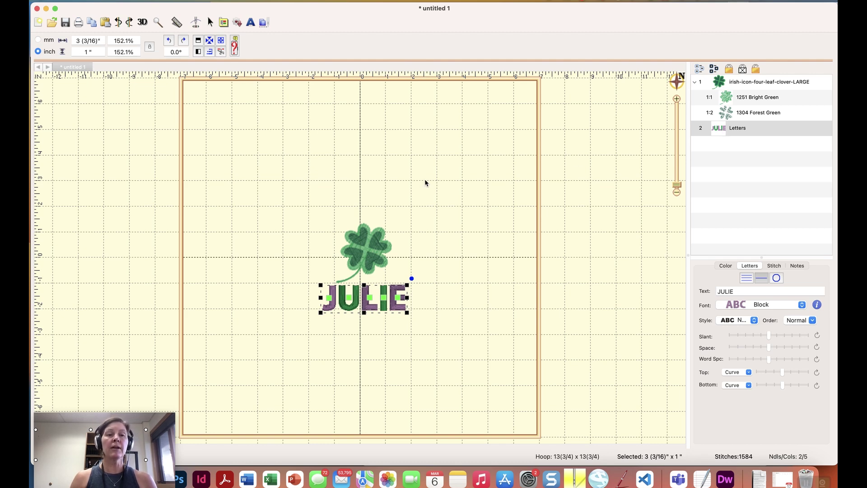
click(360, 170)
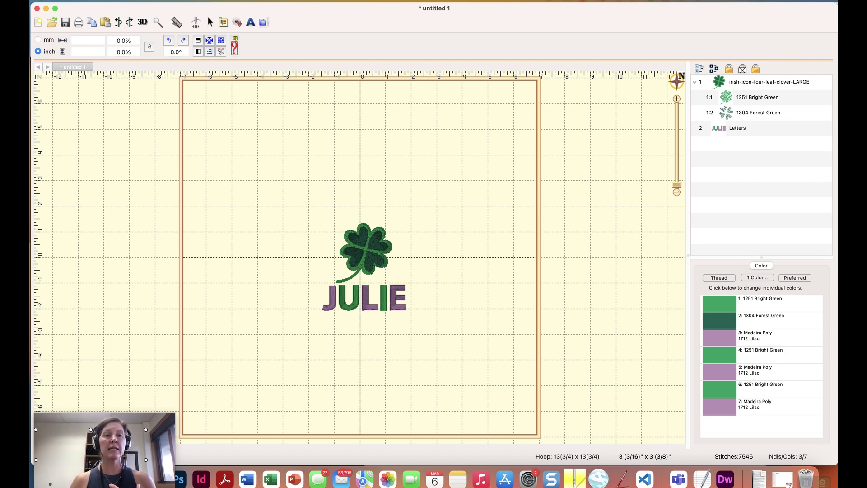
click(145, 1)
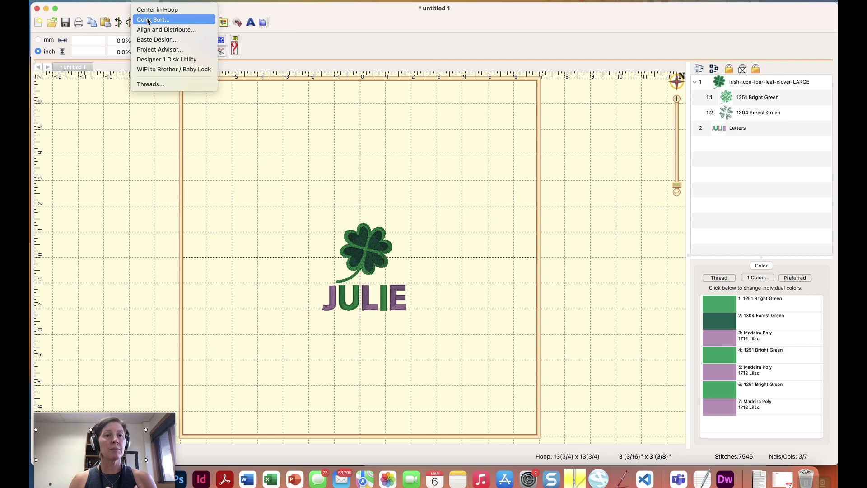
click(147, 20)
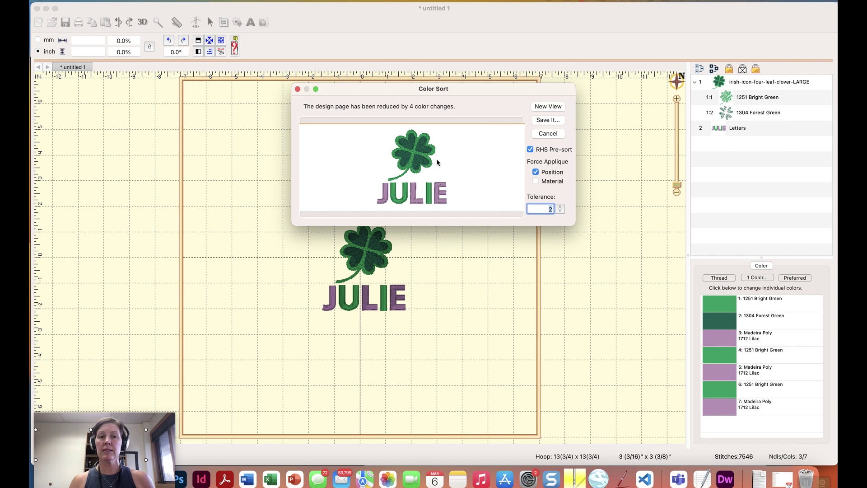
click(548, 107)
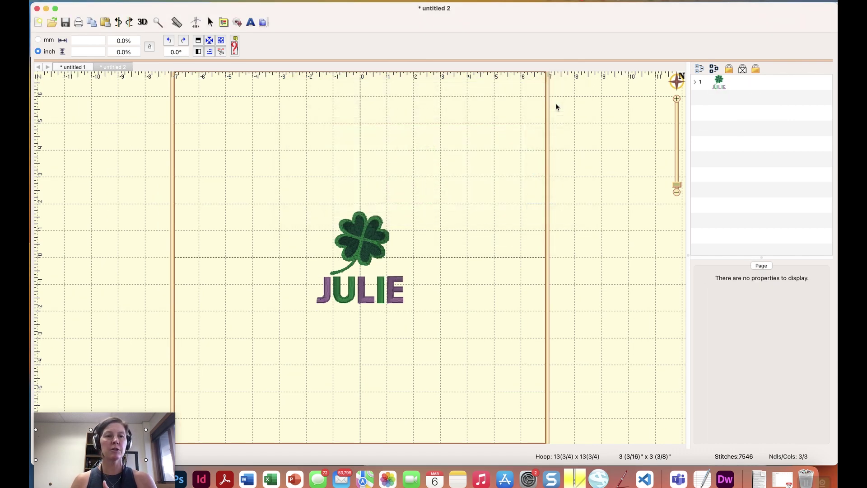
click(694, 82)
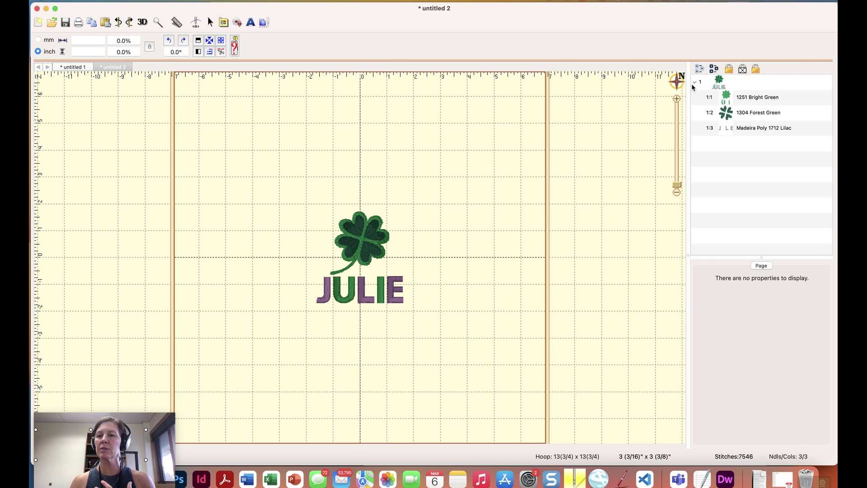
click(725, 101)
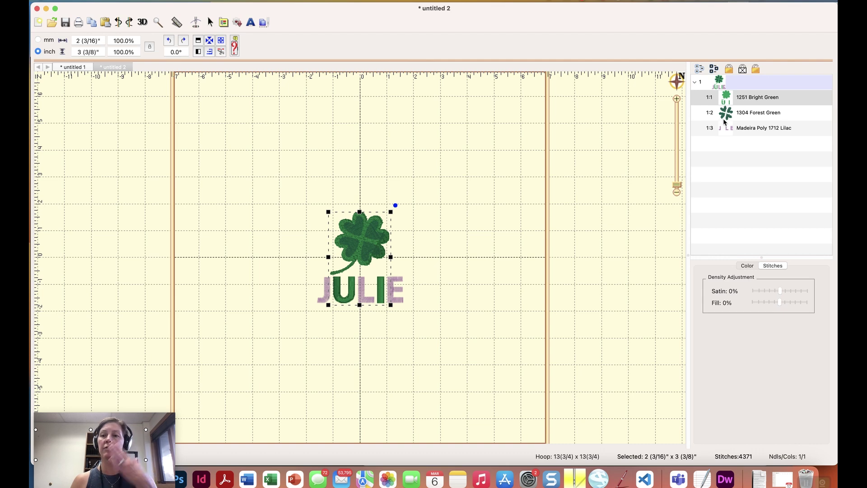
click(724, 119)
click(727, 133)
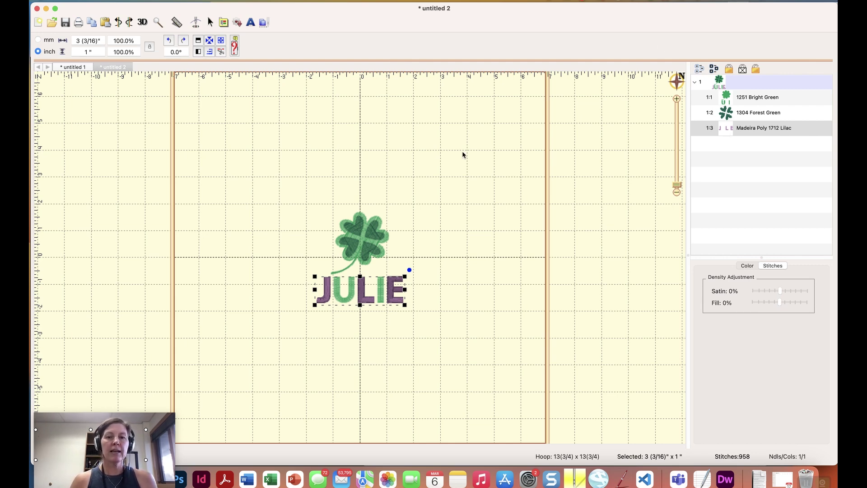
click(397, 211)
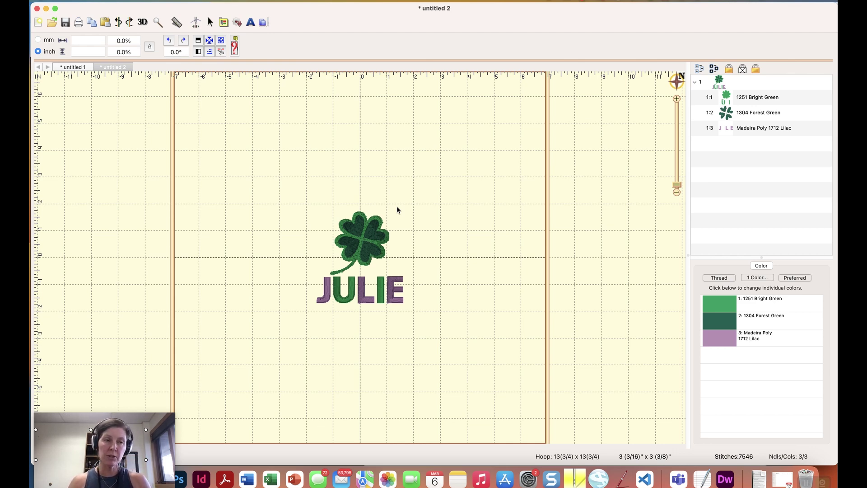
click(142, 2)
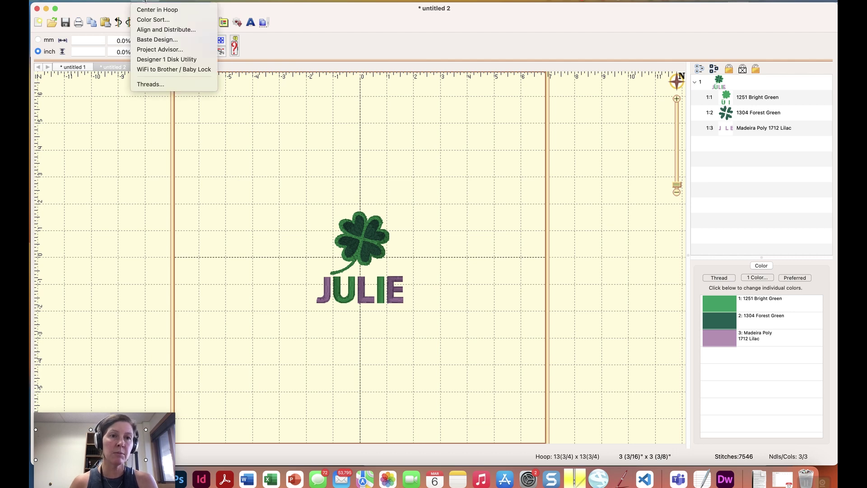
click(141, 41)
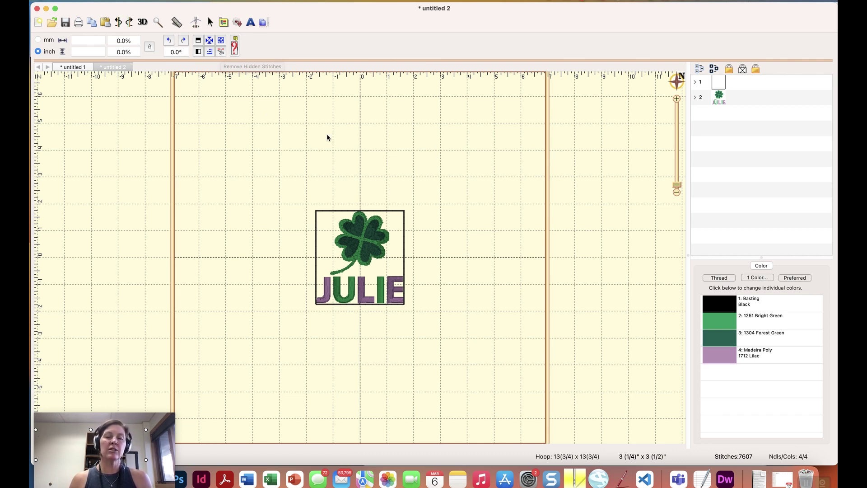
click(719, 85)
key(Delete)
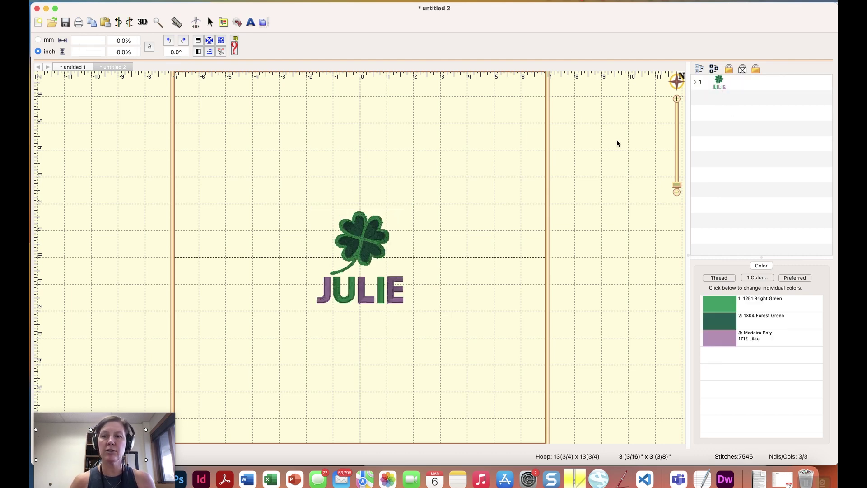
click(719, 86)
double_click(719, 86)
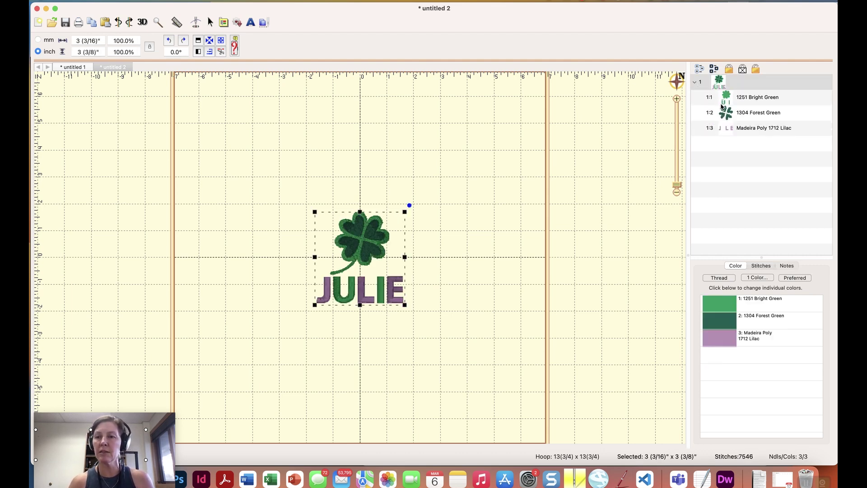
click(727, 131)
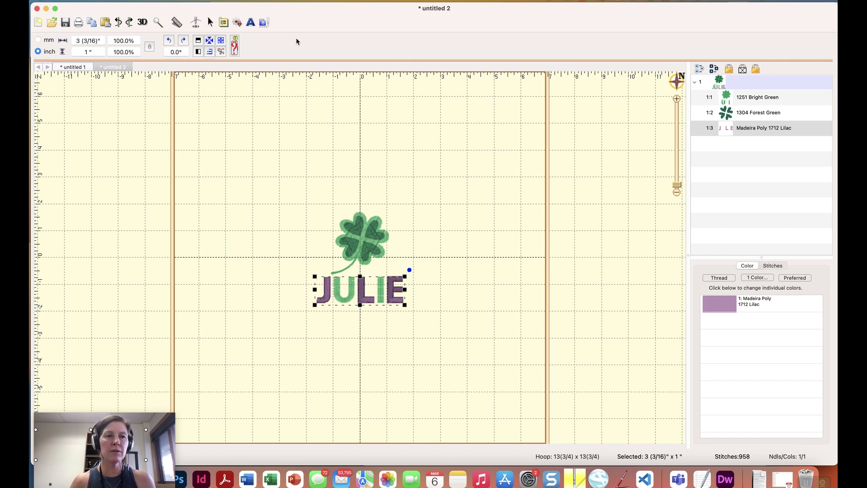
Step: In untitled 1, delete the name lettering layer
click(66, 70)
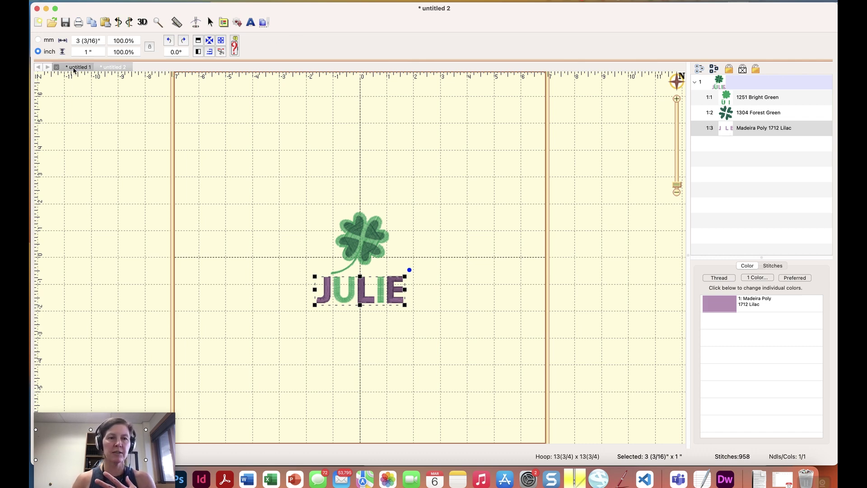
click(739, 102)
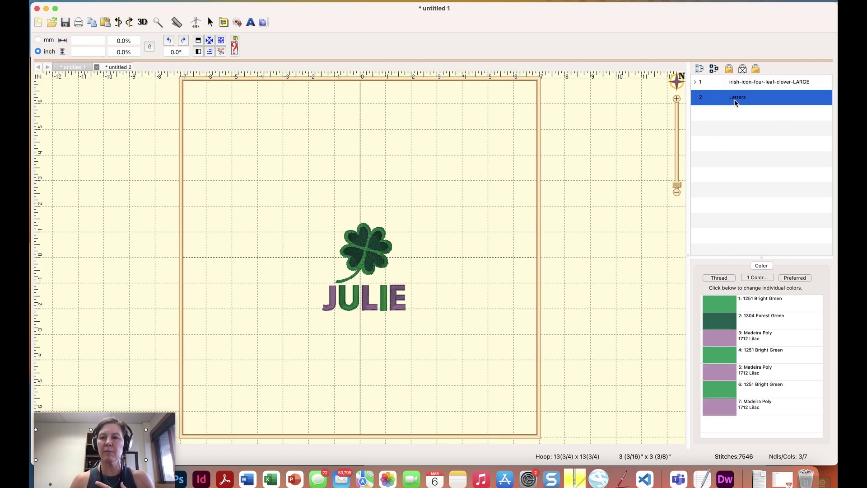
key(Delete)
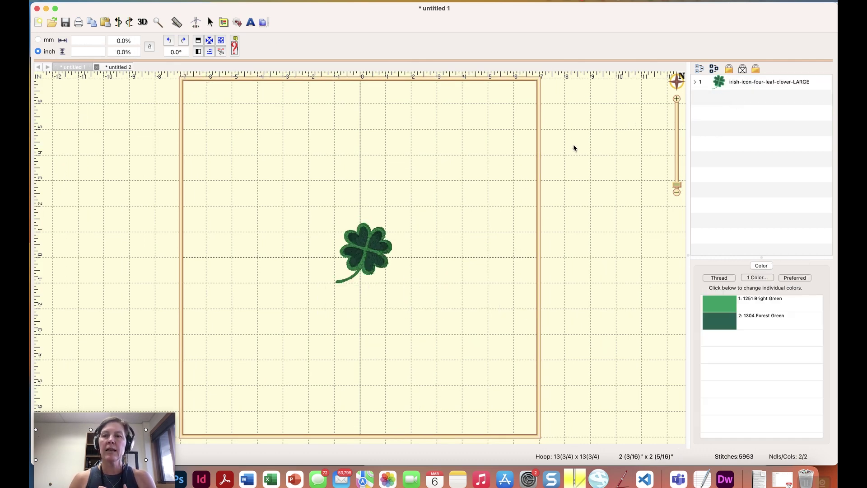
Step: Copy and paste the clover, offsetting the copy right and down over the original
click(719, 83)
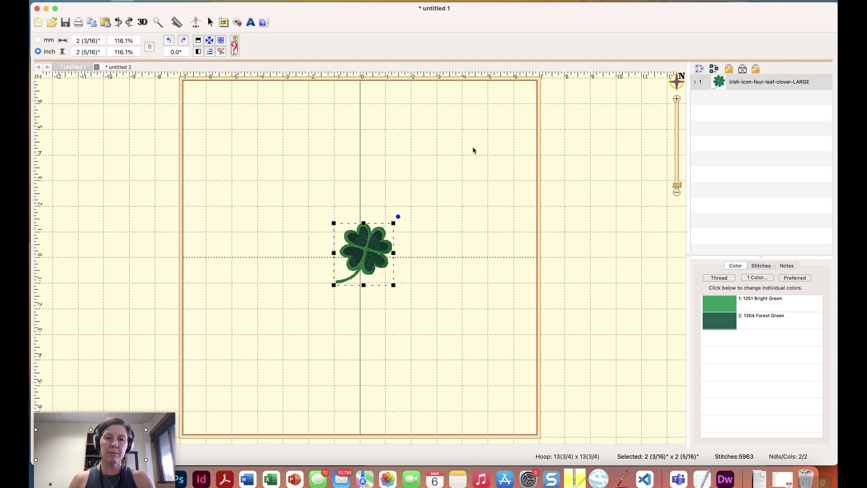
key(super+c)
key(super+v)
drag(379, 265, 400, 271)
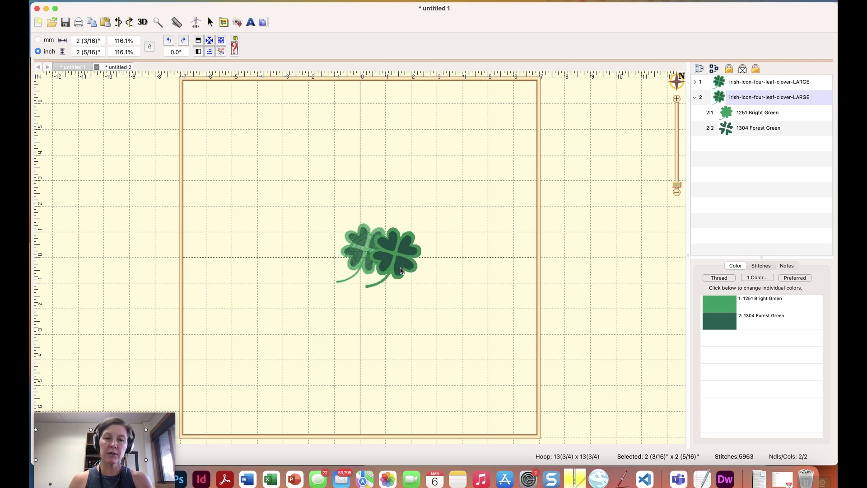
click(426, 171)
Step: Select both clovers and remove hidden stitches, dropping the count from 11925 to 10932
key(super+a)
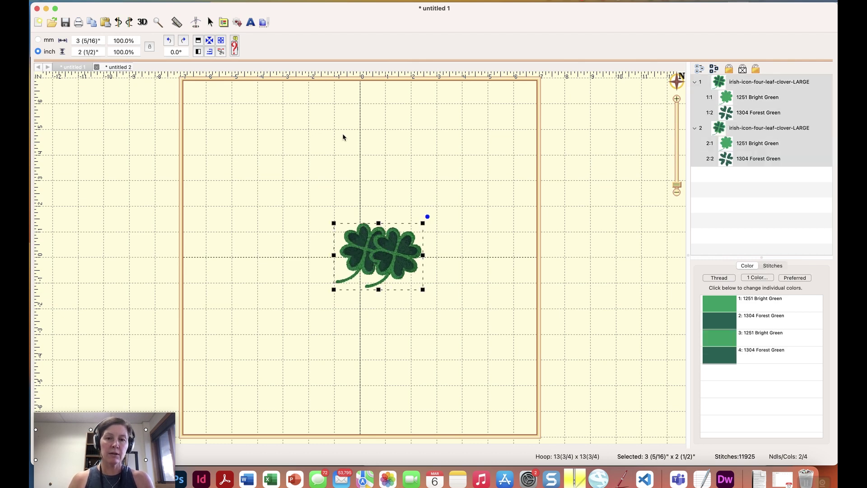
click(221, 53)
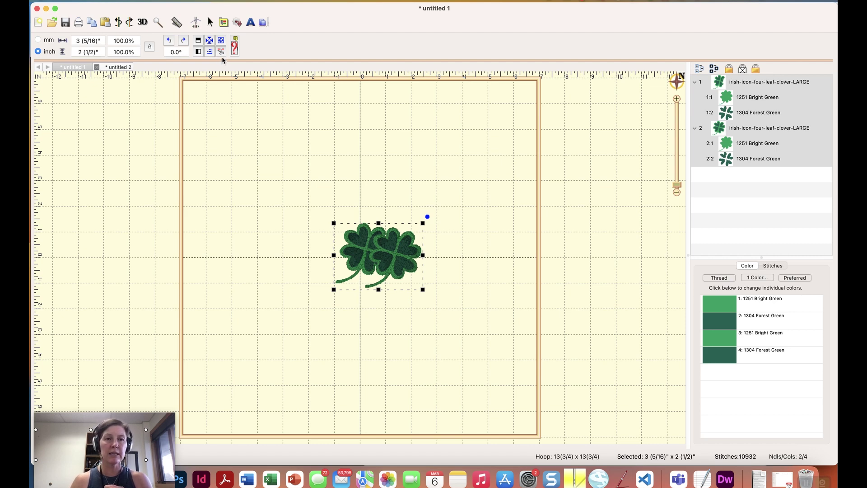
click(197, 23)
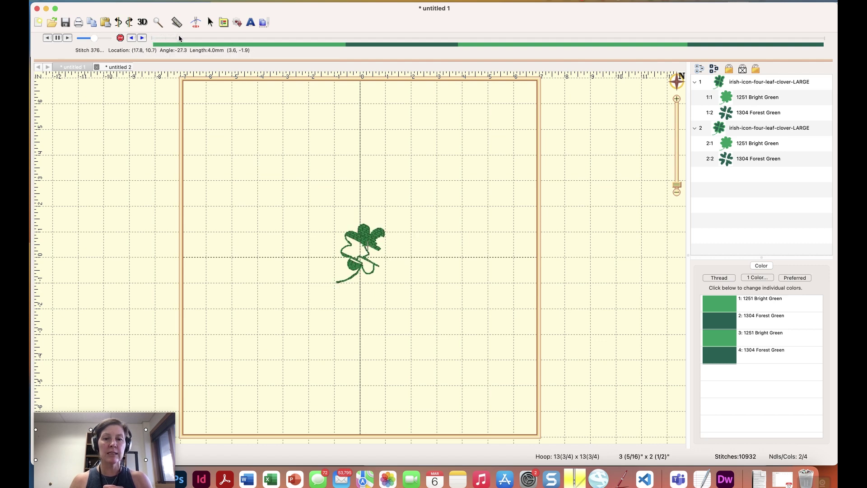
Step: Scrub the stitch simulator ahead to replay the overlapping clovers' stitch-out faster
drag(179, 38, 203, 41)
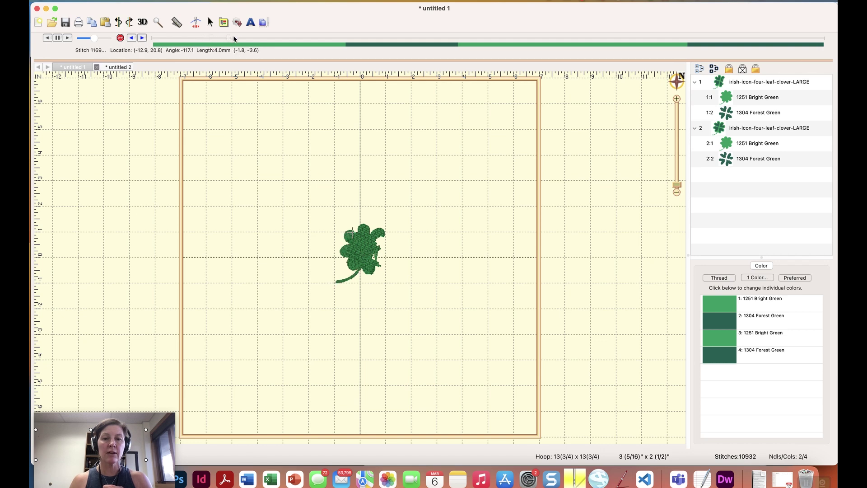
mouse_move(234, 39)
mouse_down()
mouse_move(285, 34)
mouse_move(356, 45)
mouse_up()
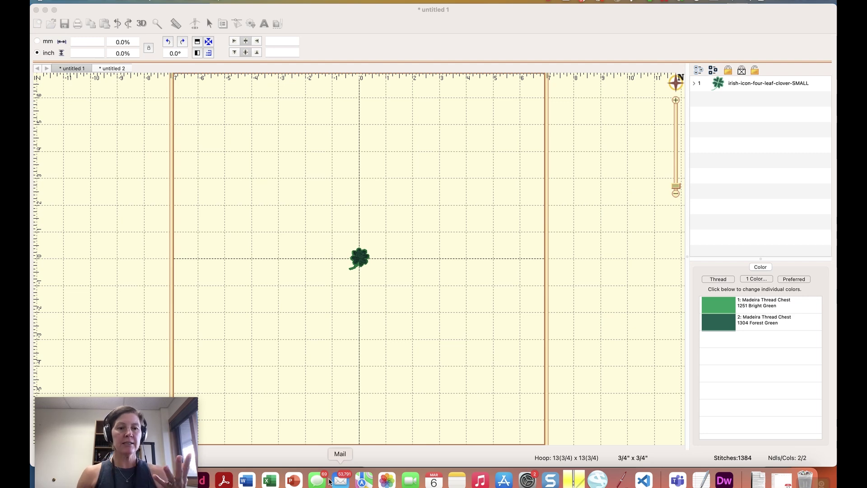
click(323, 282)
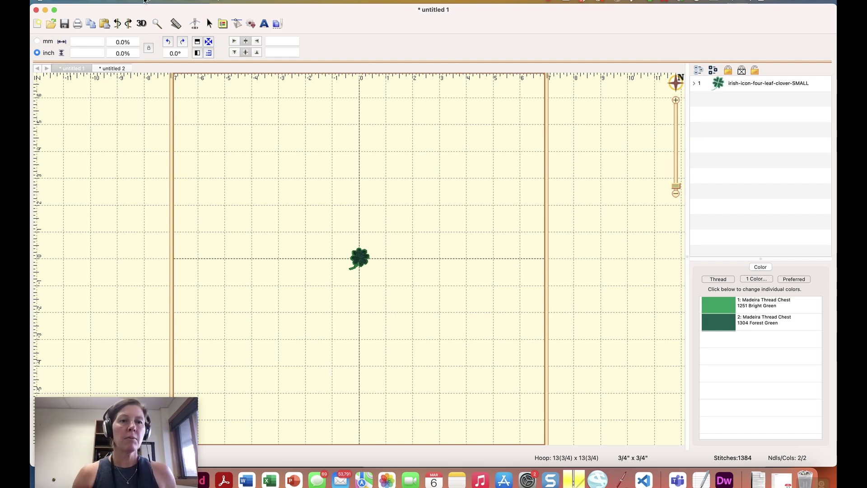
click(145, 1)
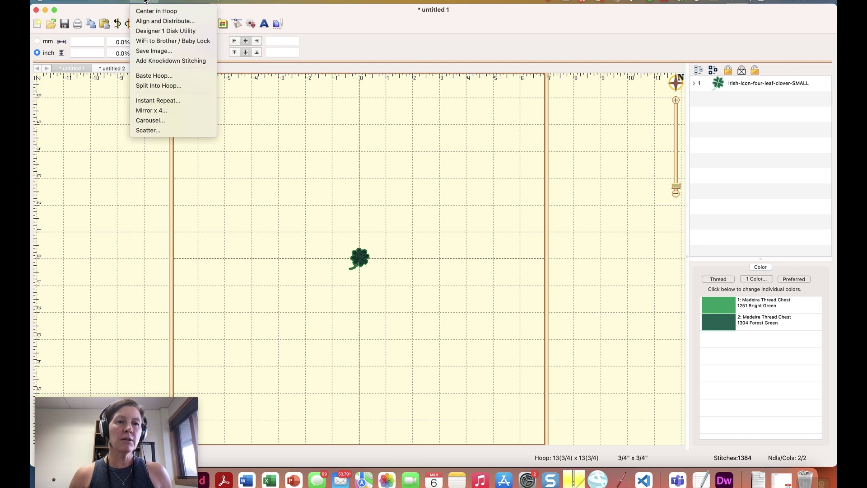
Step: Enter carousel width 100, height 100 and count 12, then close the Carousel dialog
click(153, 120)
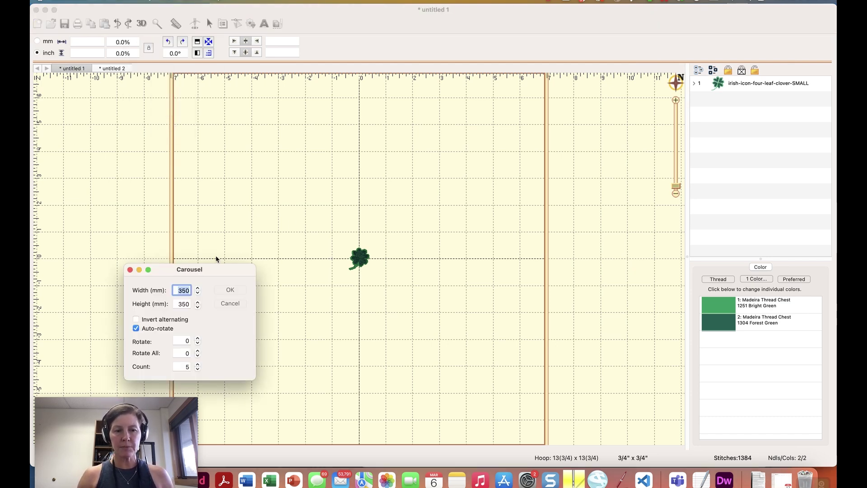
drag(205, 269, 246, 175)
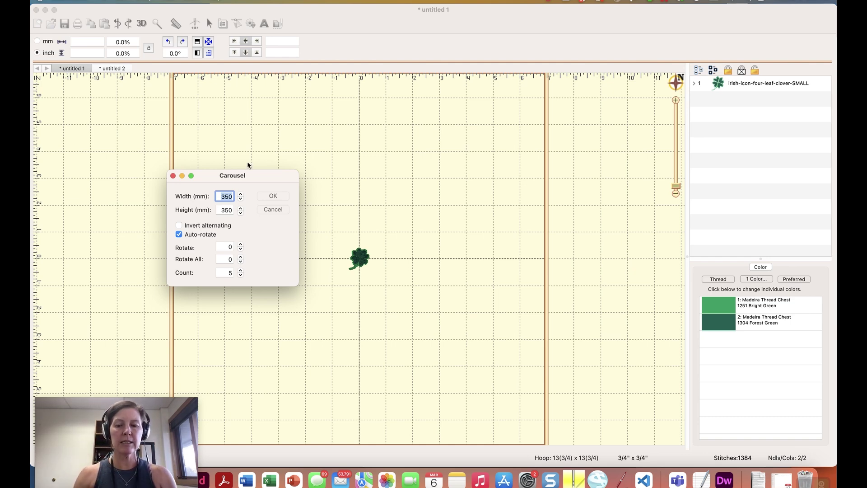
text(100)
key(Tab)
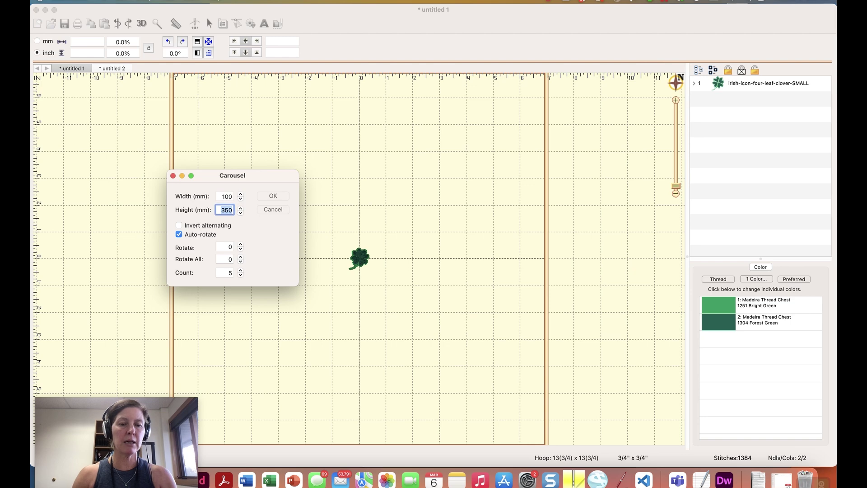
text(100)
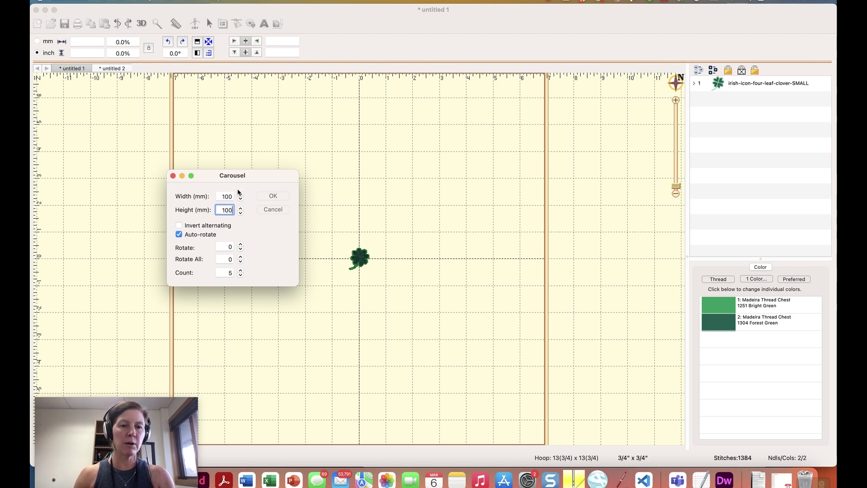
double_click(225, 272)
text(12)
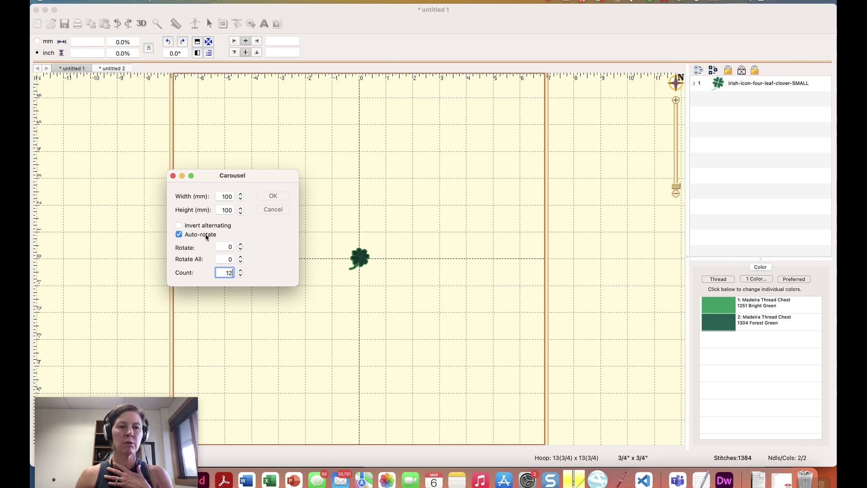
click(229, 209)
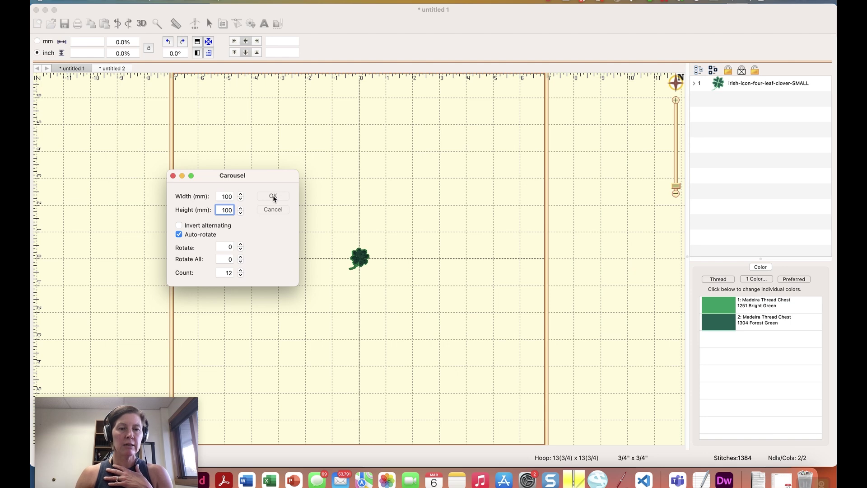
click(273, 197)
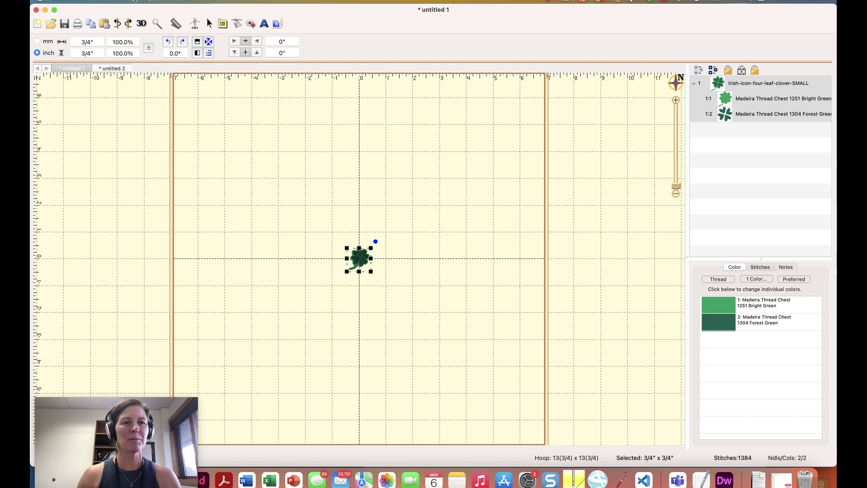
click(134, 1)
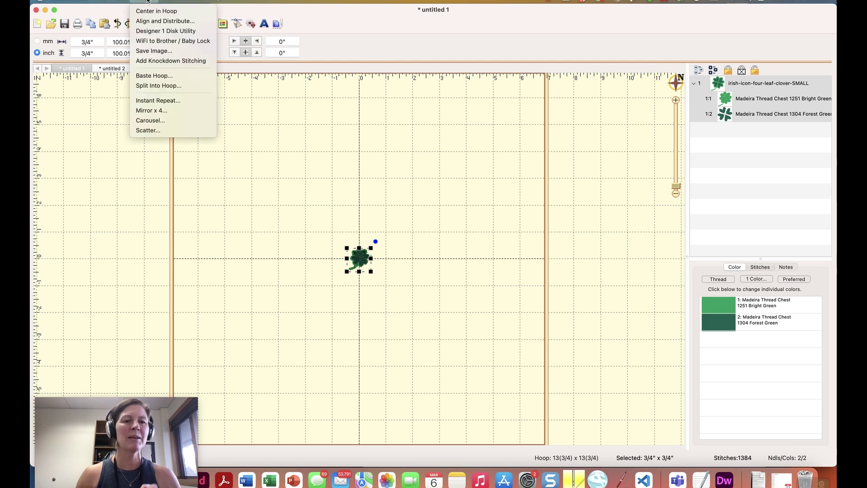
Step: Apply a Carousel of width 100, height 100 and count 12, ringing twelve clovers (16597 stitches)
click(153, 120)
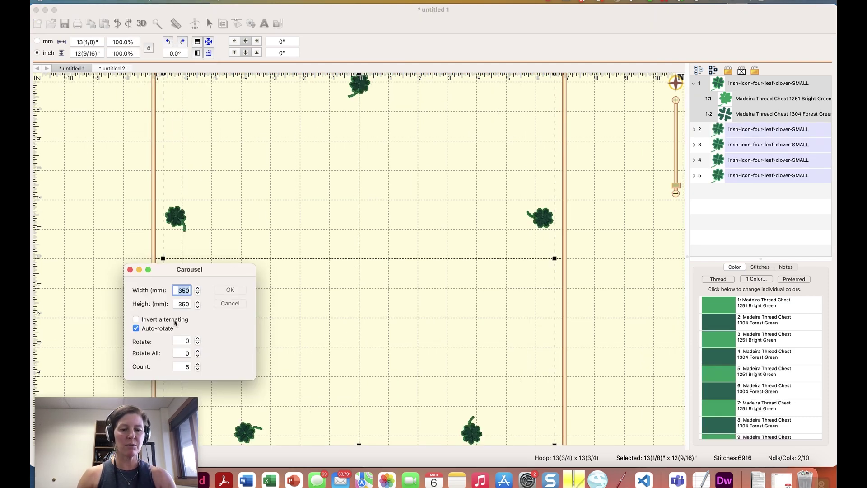
text(100)
key(Tab)
text(10)
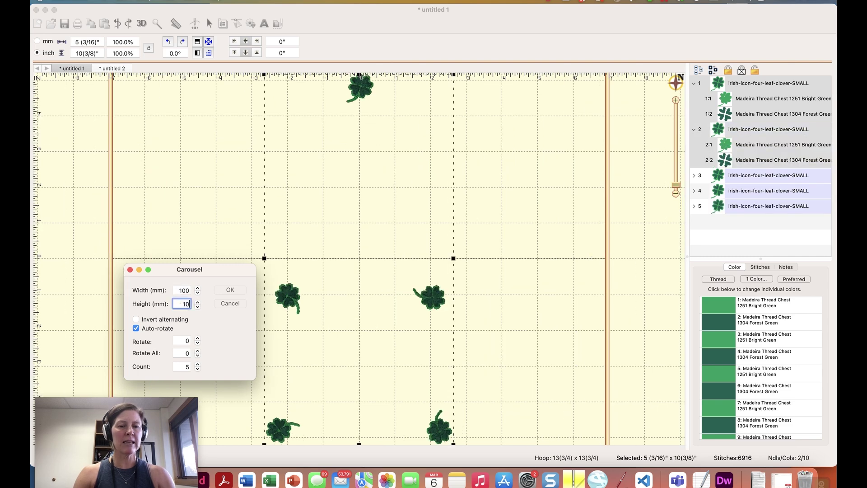
text(0)
key(Tab)
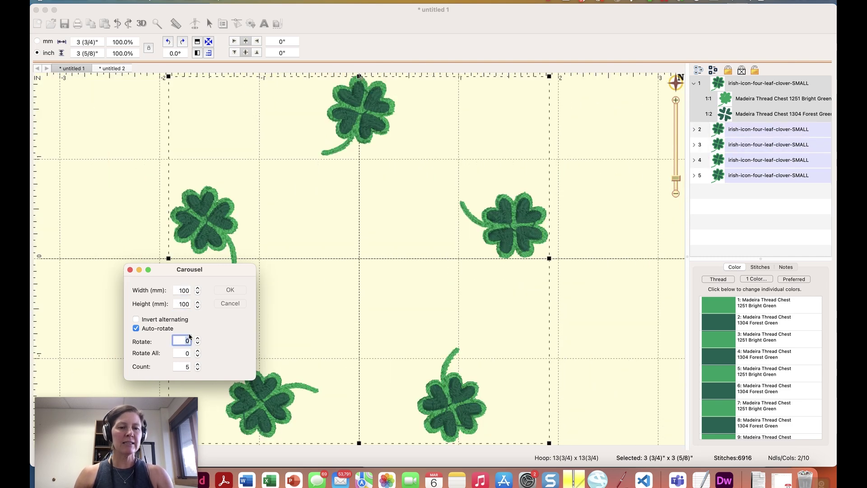
double_click(192, 367)
text(12)
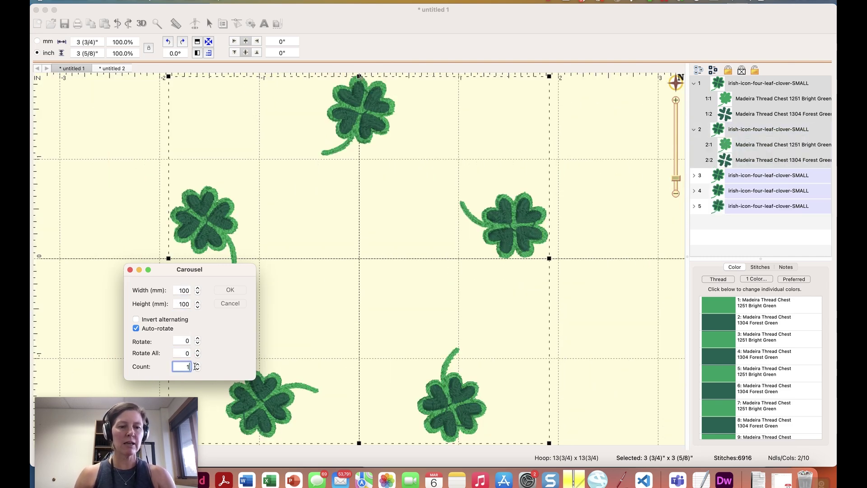
click(182, 340)
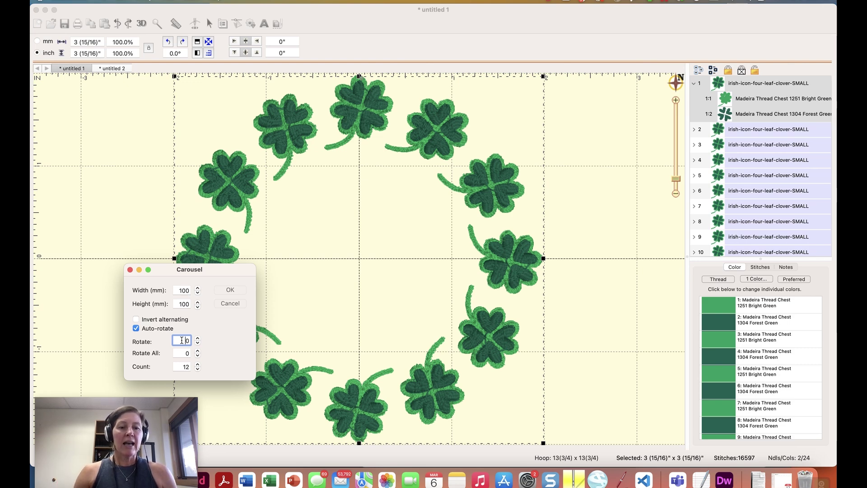
click(230, 289)
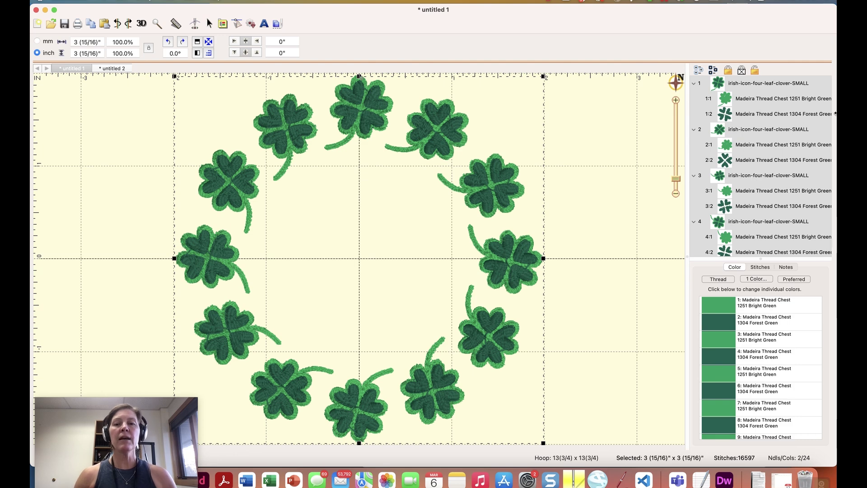
Step: Add new lettering in the college-girl-monogram font and shrink it to about 60%
click(585, 183)
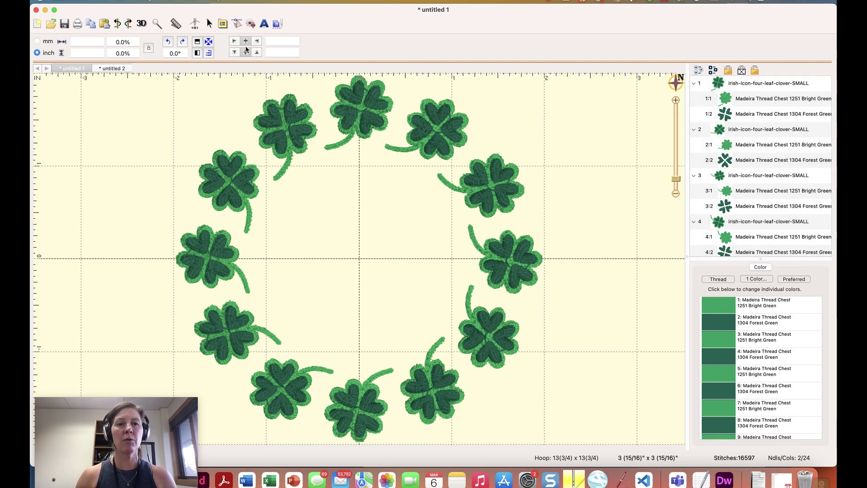
click(263, 24)
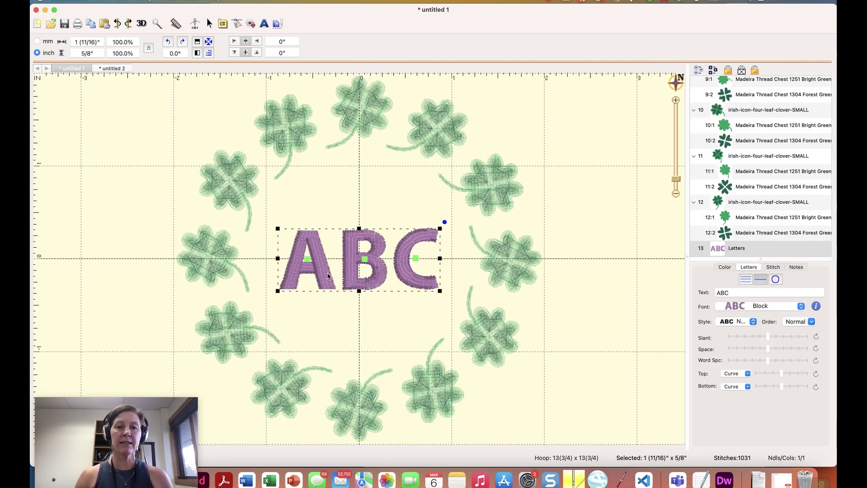
click(742, 307)
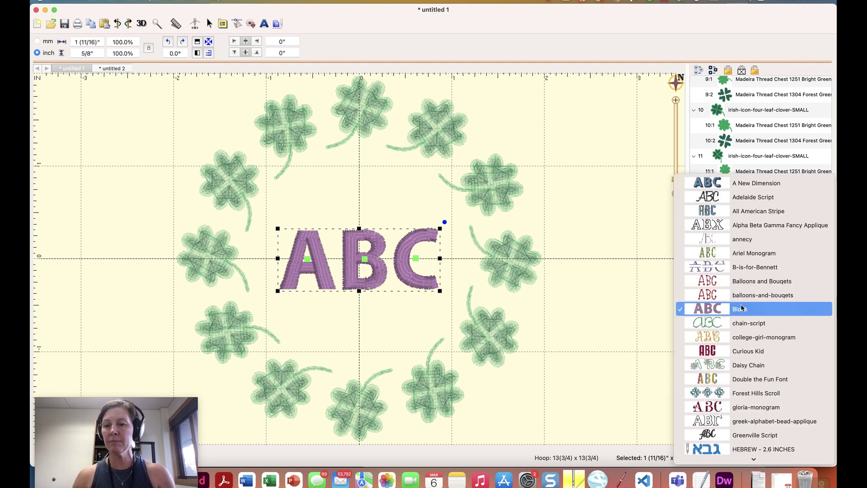
click(728, 335)
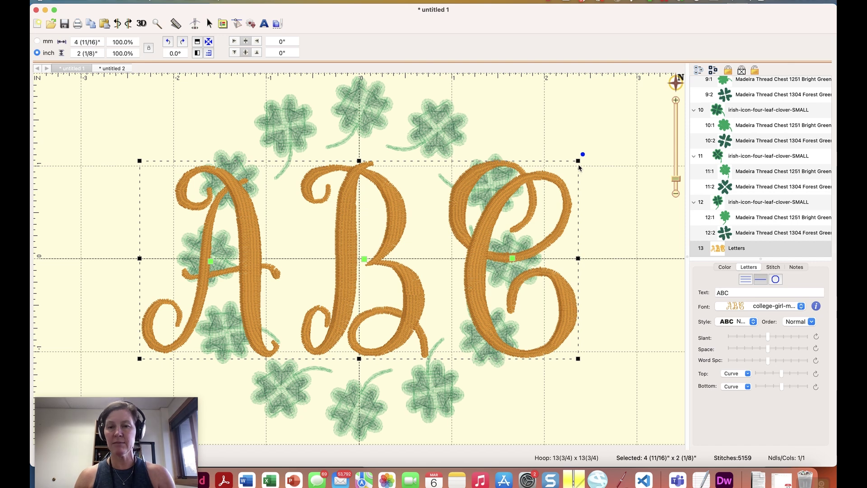
drag(578, 161, 435, 231)
Step: Change the lettering to A, centre it in the wreath, and enlarge it
double_click(734, 292)
text(A)
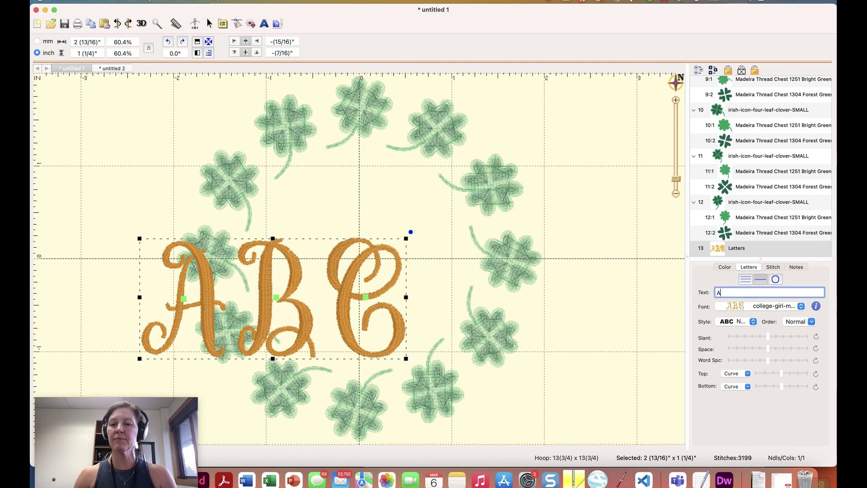
click(361, 262)
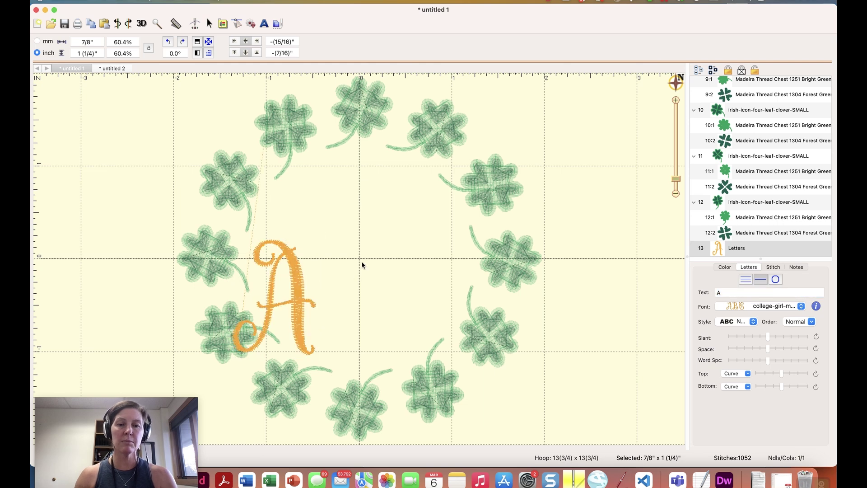
drag(271, 296, 356, 255)
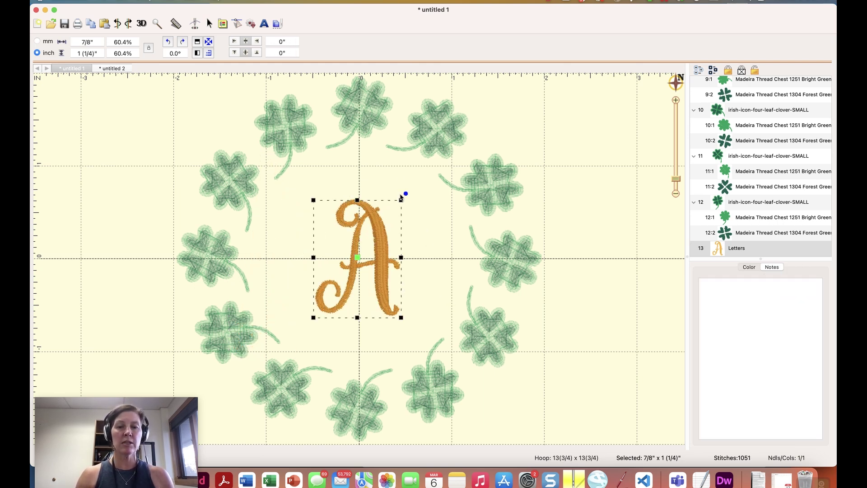
drag(401, 198, 432, 185)
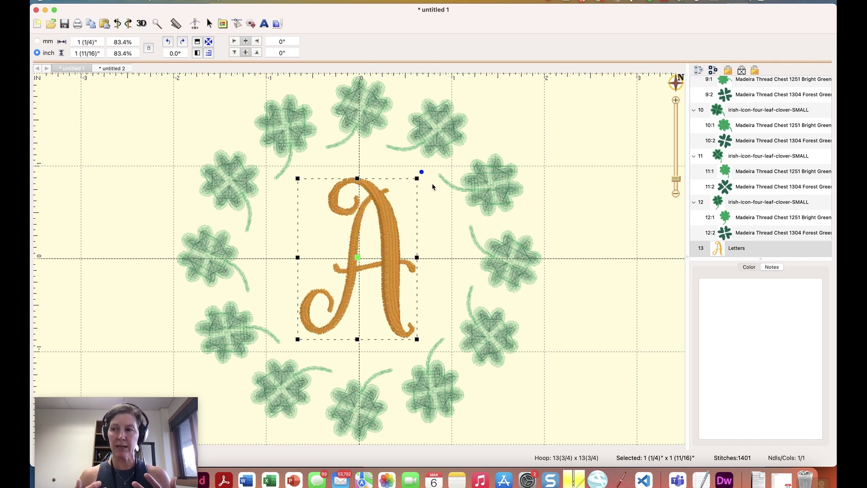
click(173, 122)
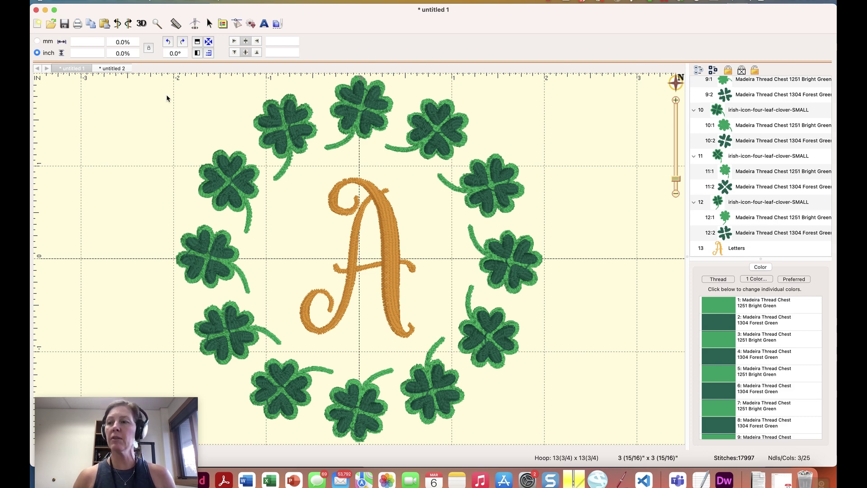
click(149, 1)
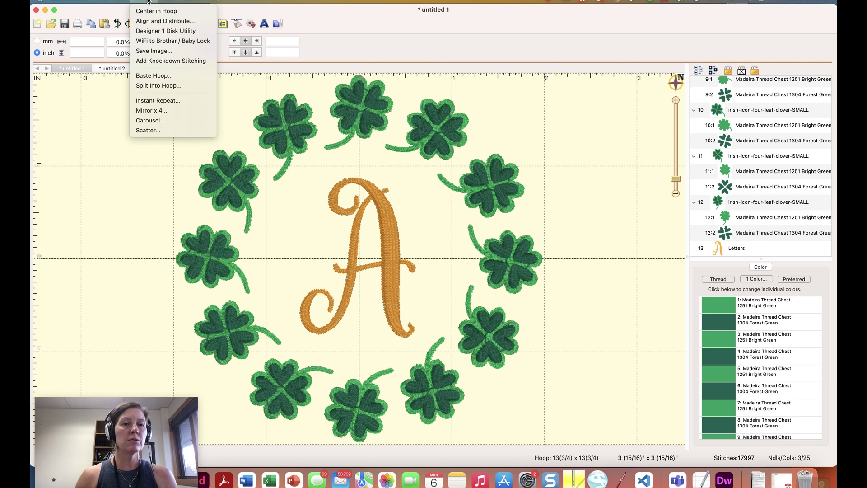
Step: Add knockdown stitching with the default inflate values of 1.2, 4.0 and 3.0 mm
click(152, 58)
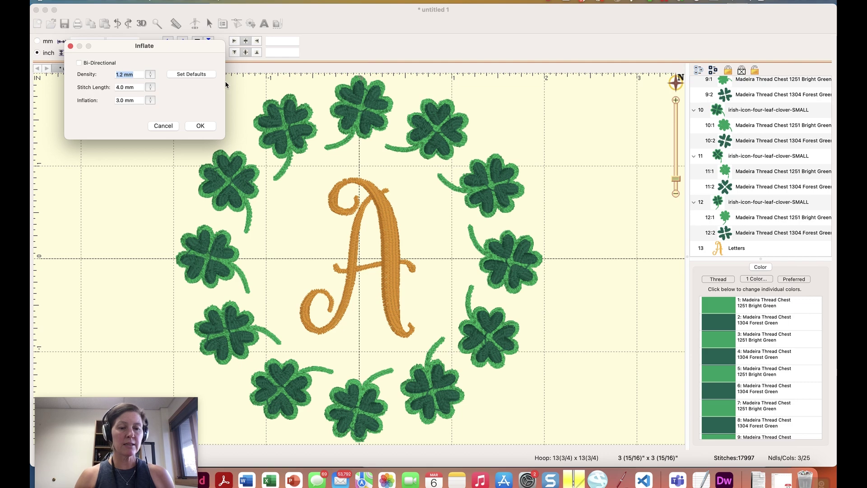
click(198, 126)
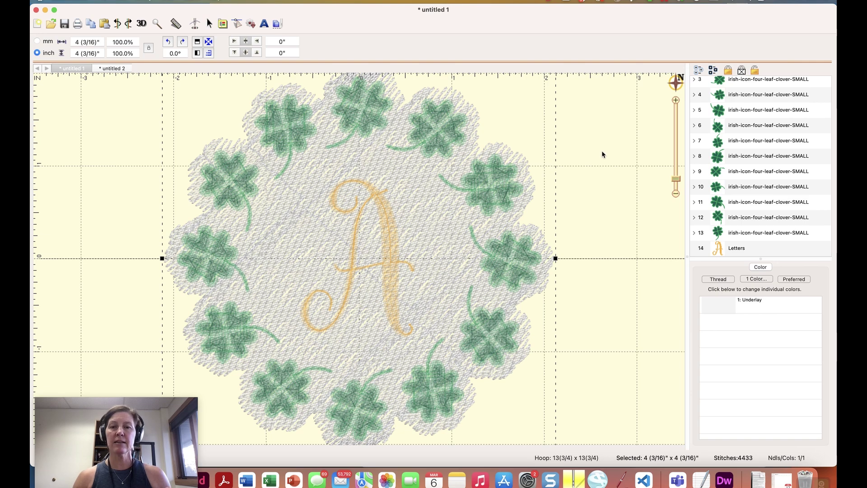
click(625, 165)
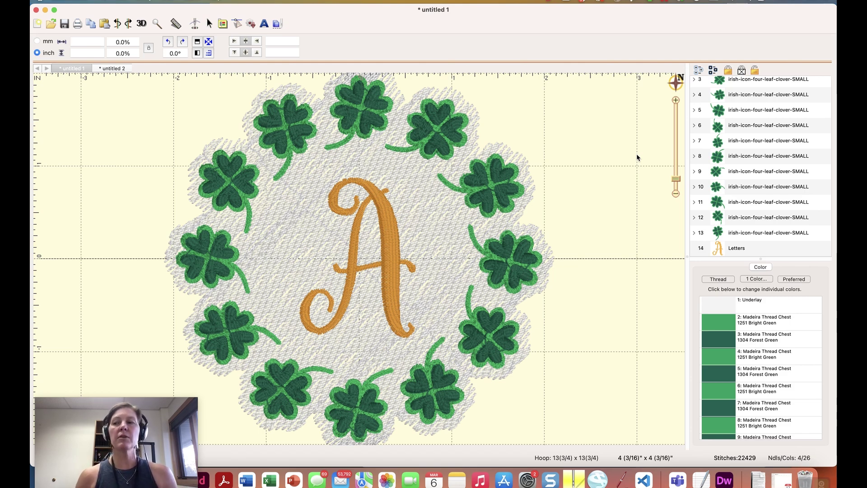
Step: Zoom out to the full hoop and add a black Baste Hoop box as colour 1
click(675, 194)
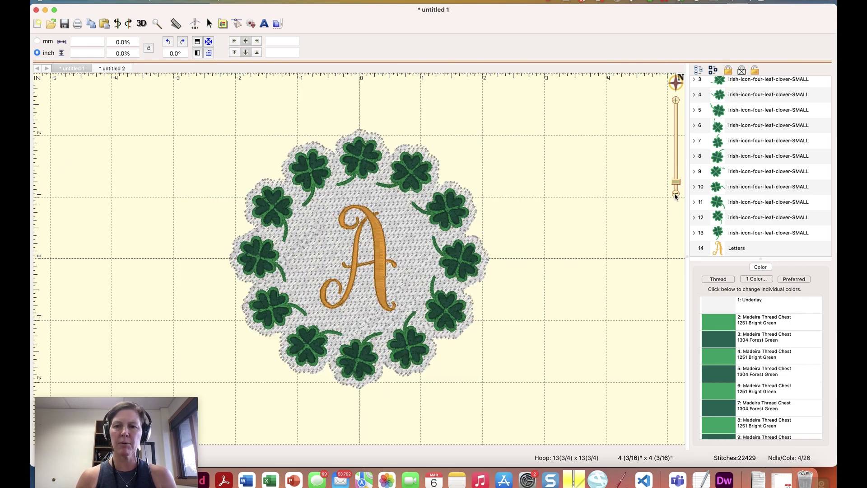
click(675, 194)
click(675, 194)
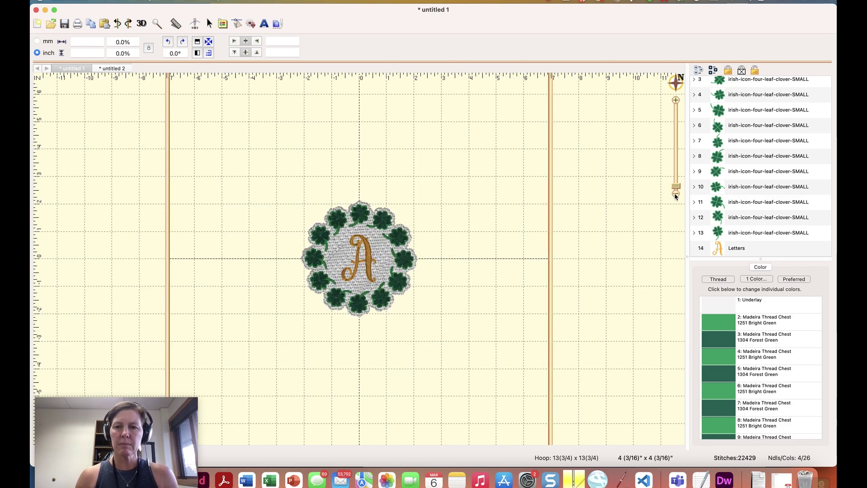
click(675, 194)
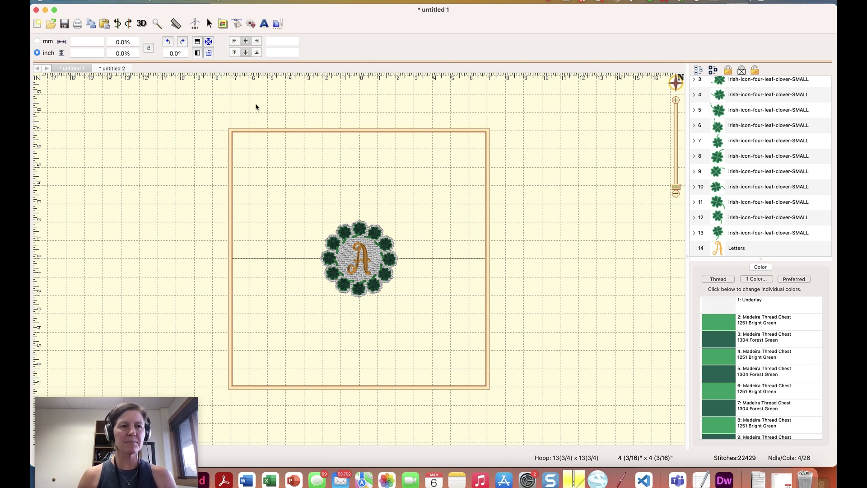
click(143, 1)
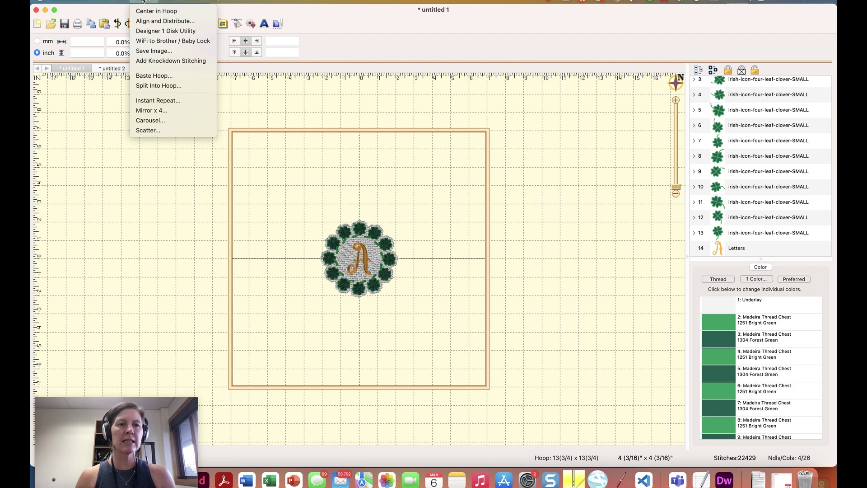
click(148, 77)
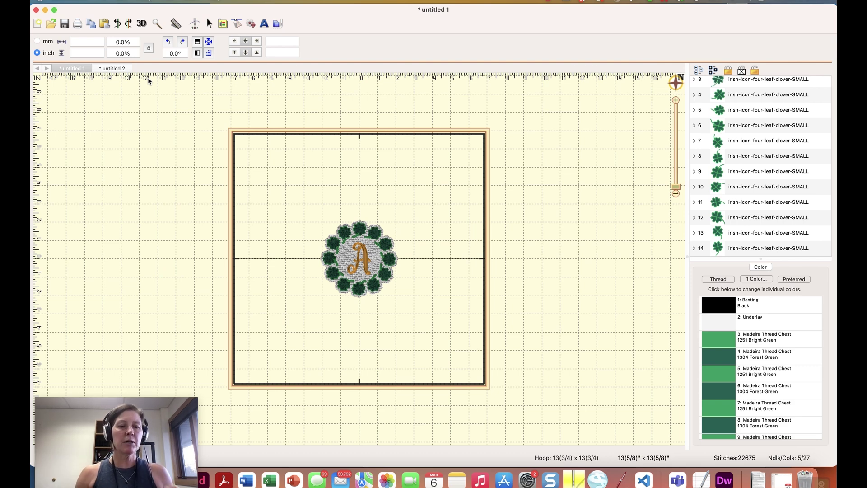
Step: In the LUCKY design (untitled 2), expand the layer and select only the gold horseshoe part
click(118, 69)
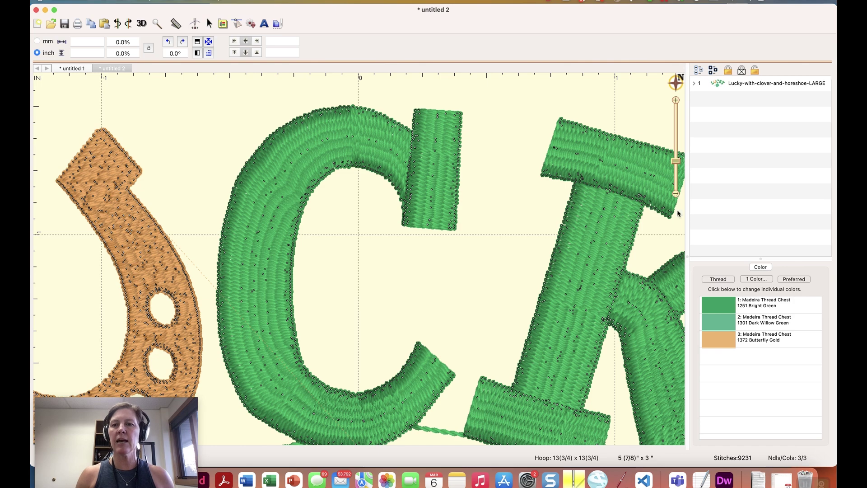
click(676, 194)
click(675, 194)
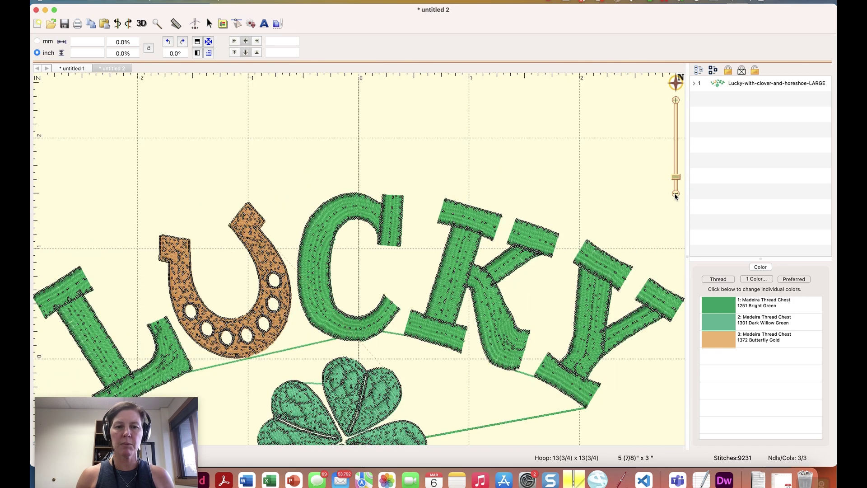
click(675, 193)
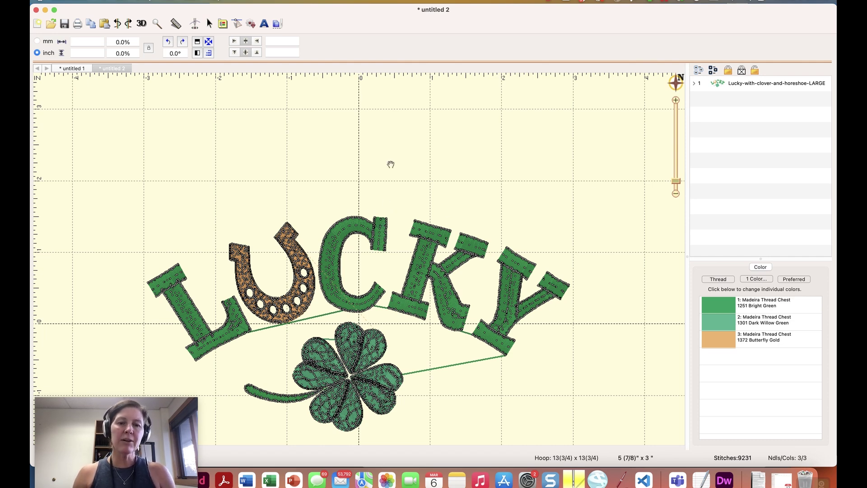
scroll(388, 156, down, 3)
scroll(284, 156, down, 1)
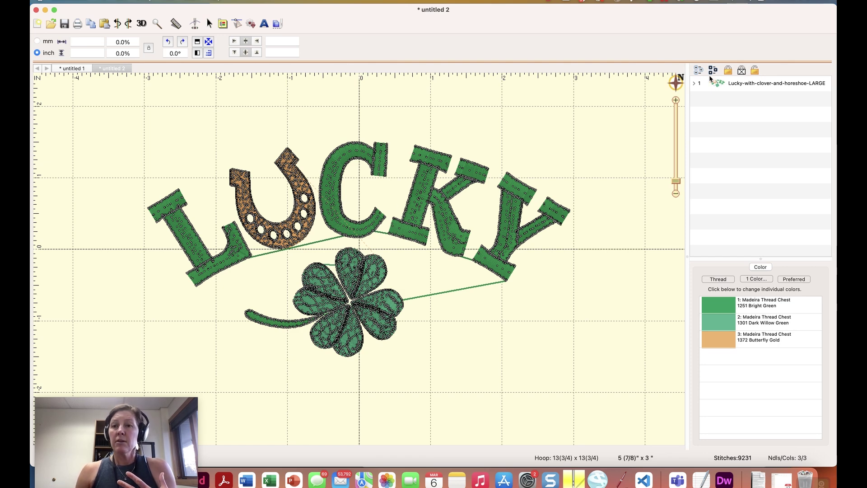
click(698, 85)
click(693, 83)
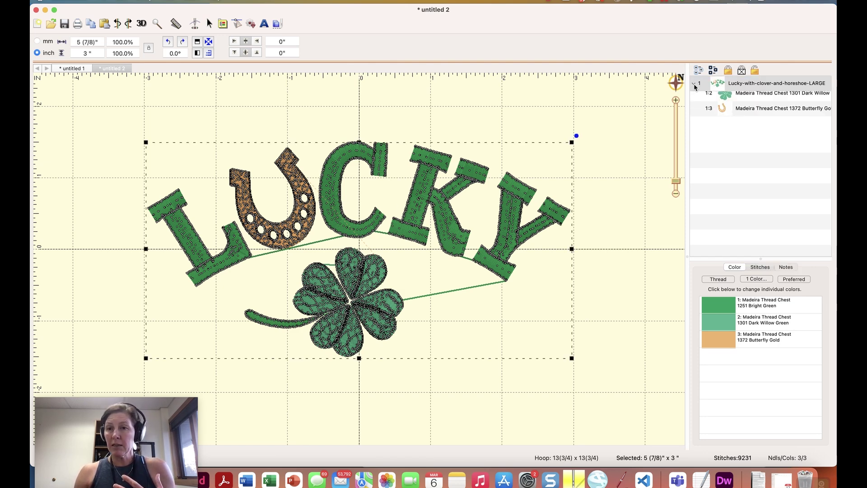
click(740, 131)
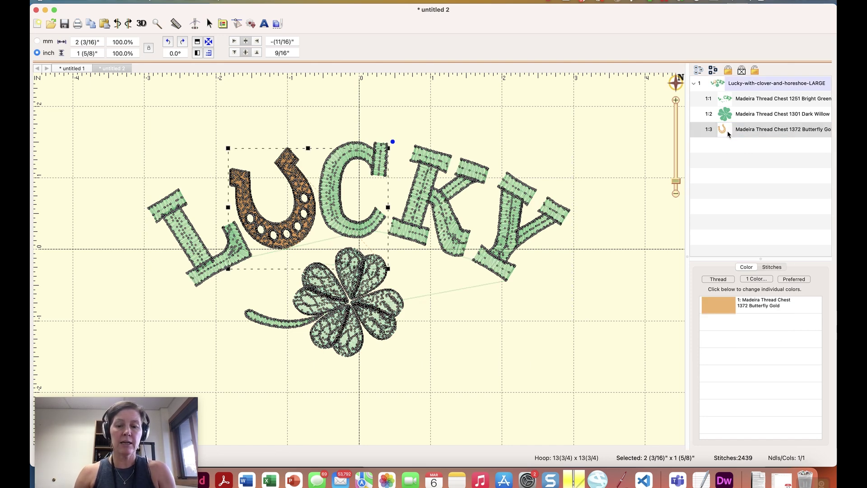
Step: Paste the horseshoe into a new untitled 4 design, then return to LUCKY and deselect
key(super+n)
key(super+v)
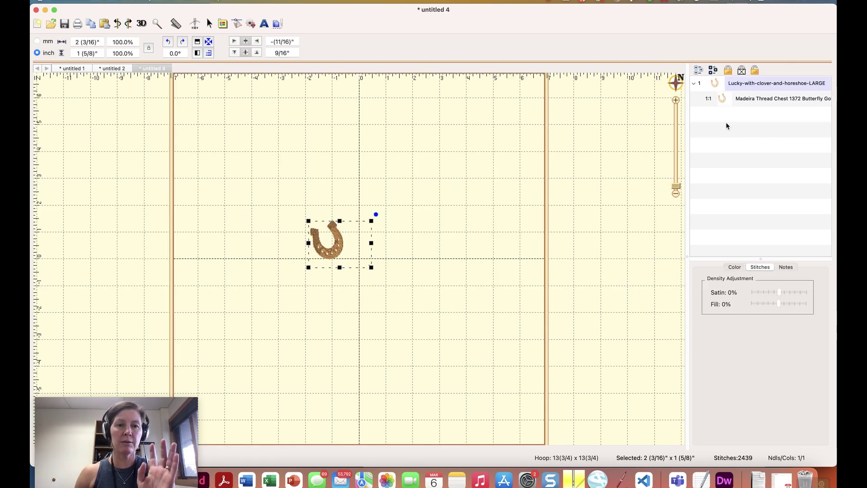
click(113, 68)
click(248, 103)
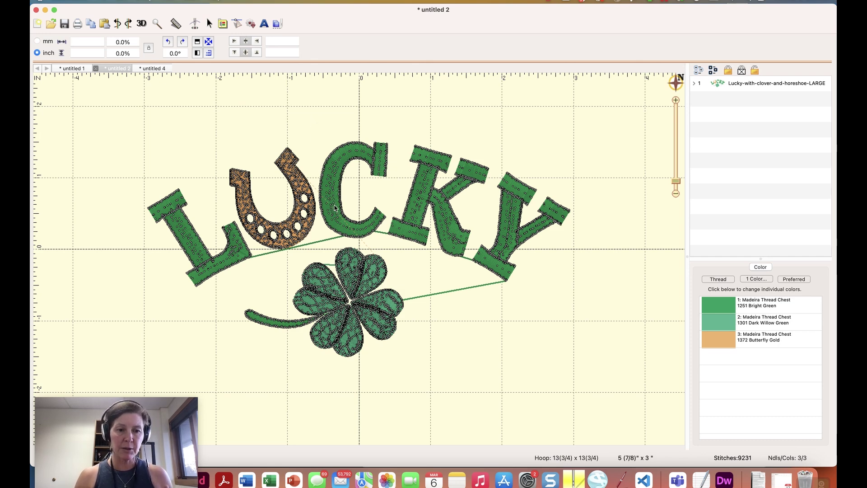
Step: Use stitch edit with freehand selection to lasso the stitches of LUCKY's letter C
click(236, 24)
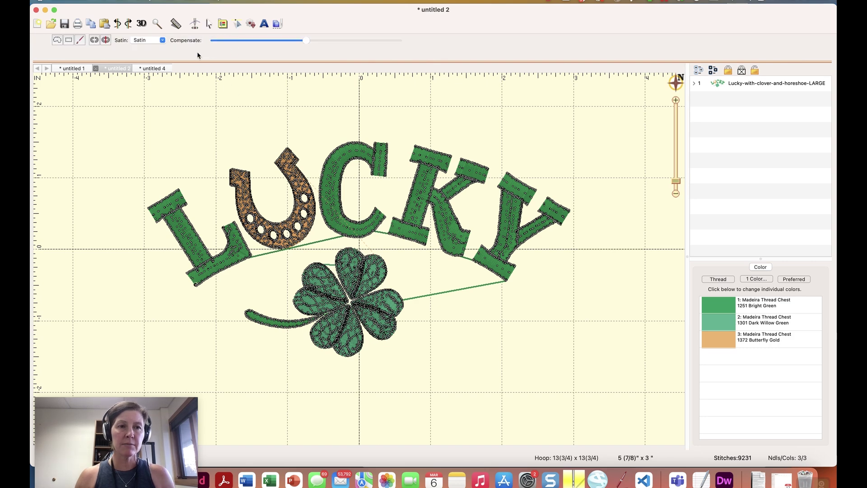
click(209, 25)
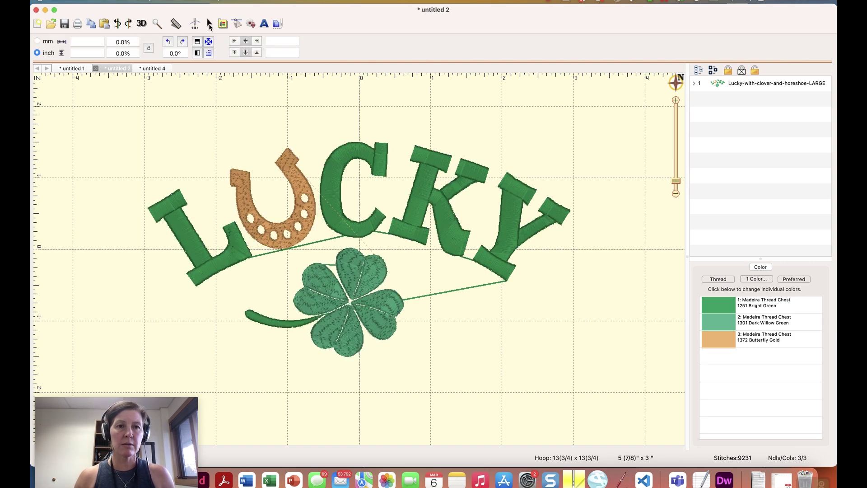
click(237, 24)
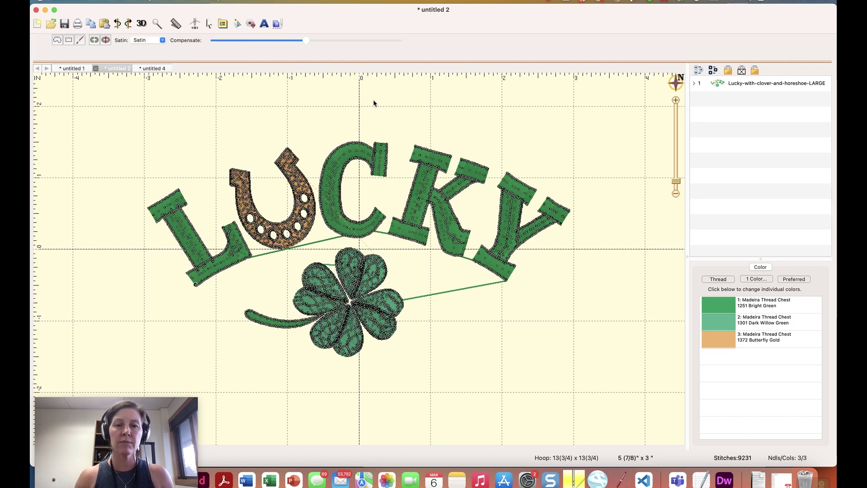
click(56, 40)
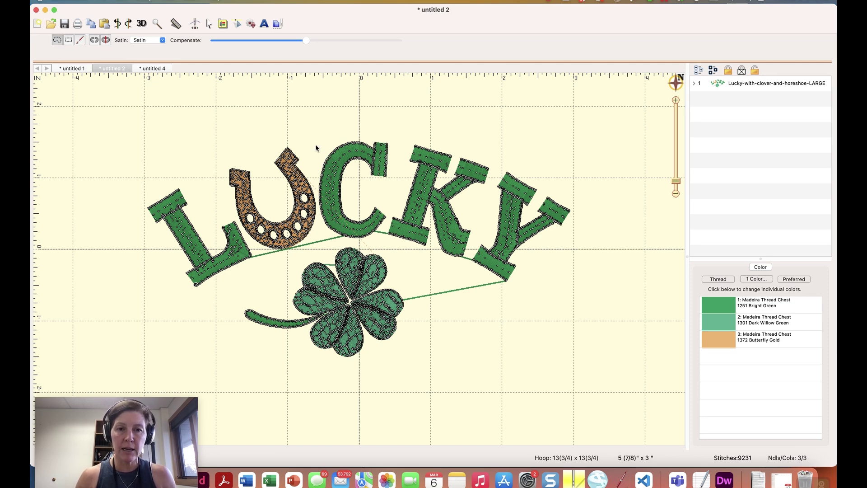
mouse_move(315, 145)
mouse_down()
mouse_move(357, 131)
mouse_move(394, 149)
mouse_move(381, 234)
mouse_move(351, 244)
mouse_move(318, 227)
mouse_up()
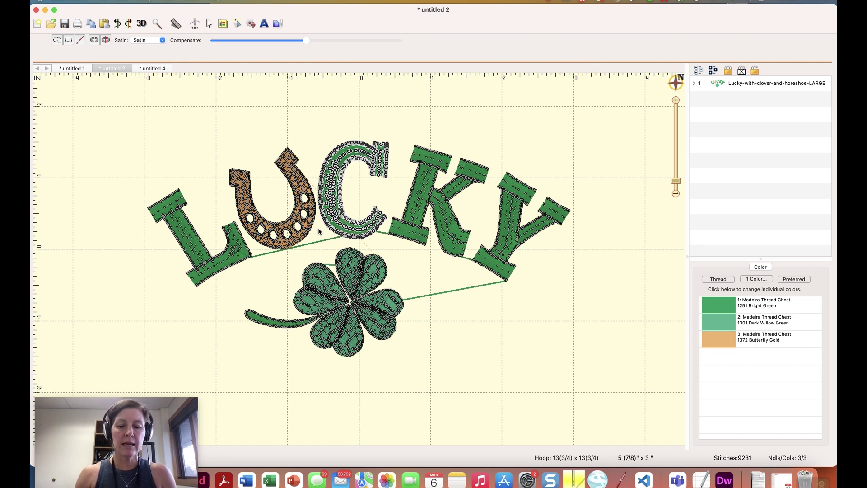
Step: Paste the C into a new untitled 5 design, deselect it, and show untitled 4
key(super+n)
key(super+v)
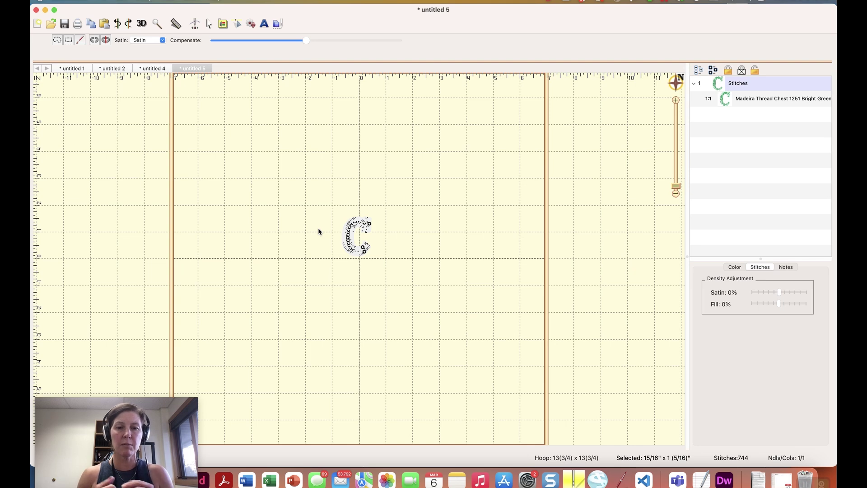
click(418, 251)
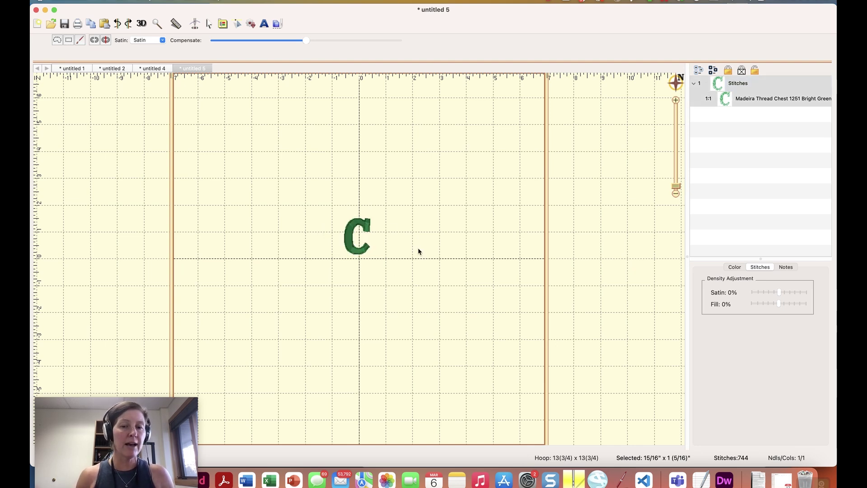
click(157, 69)
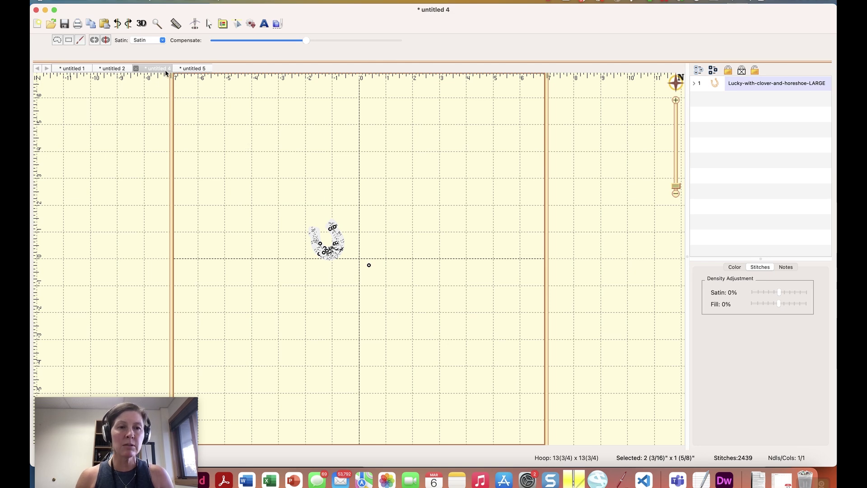
Step: In untitled 2, zoom in on the C and pull a stitch point below it toward the clover
click(113, 69)
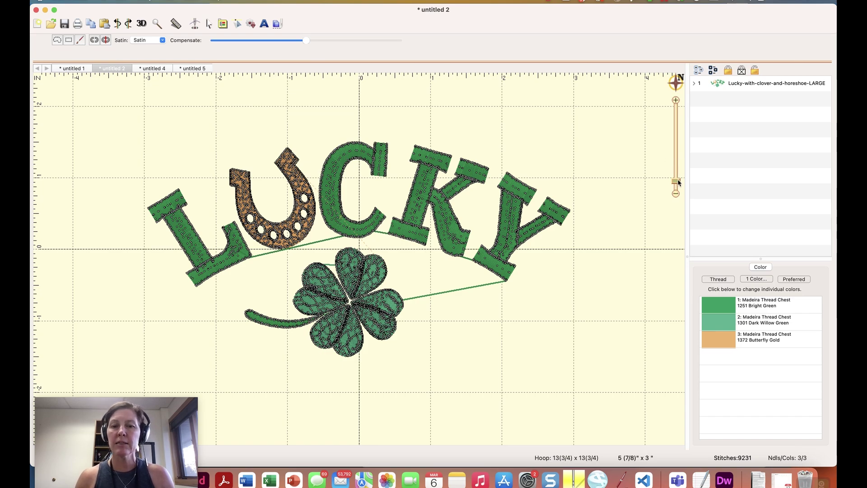
drag(678, 181, 675, 159)
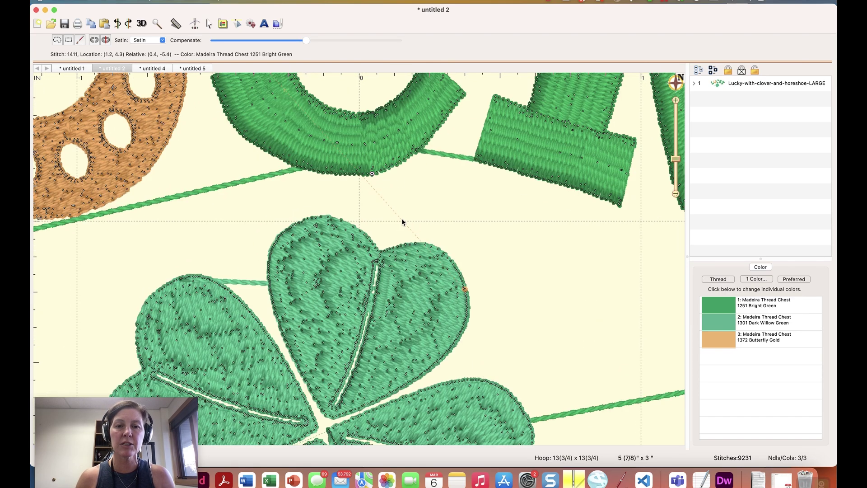
click(457, 220)
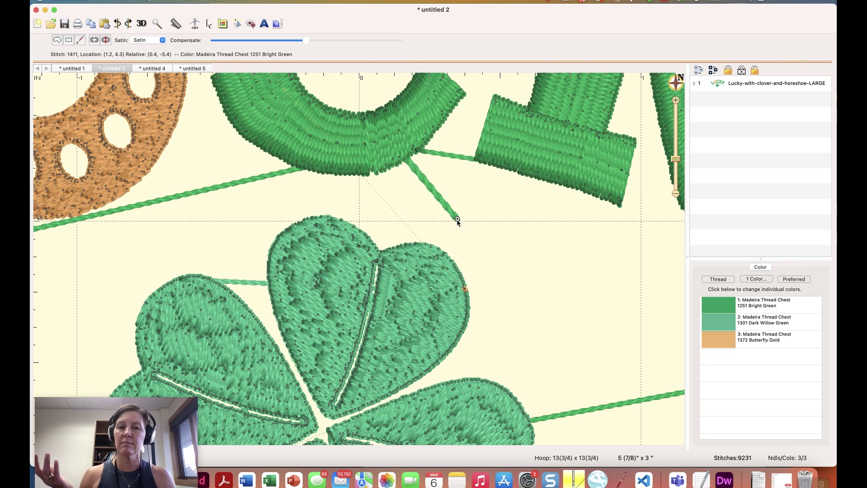